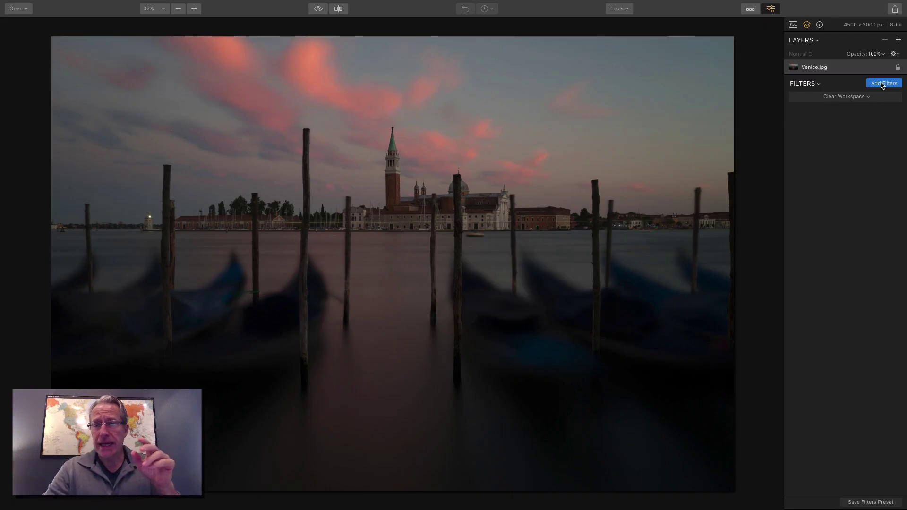
- Add the Accent - AI Filter and the Tone filter to the Venice.jpg layer
click(717, 87)
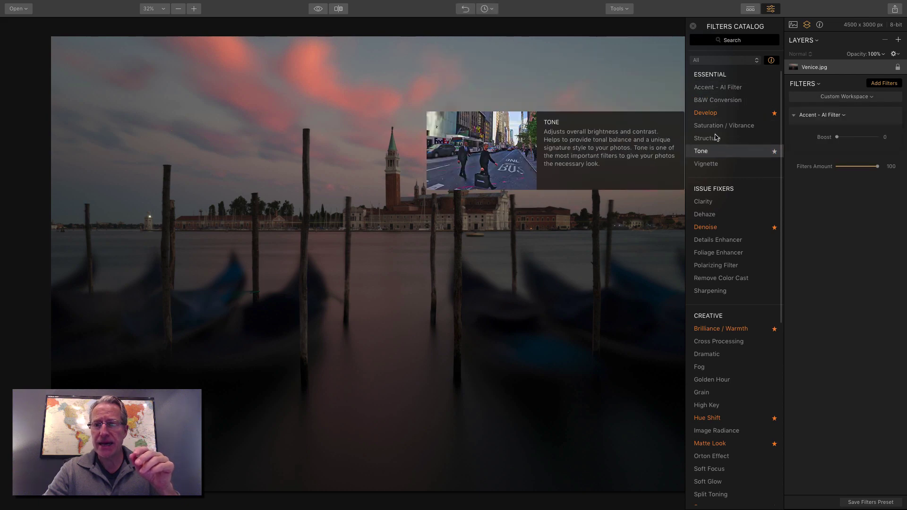
click(719, 152)
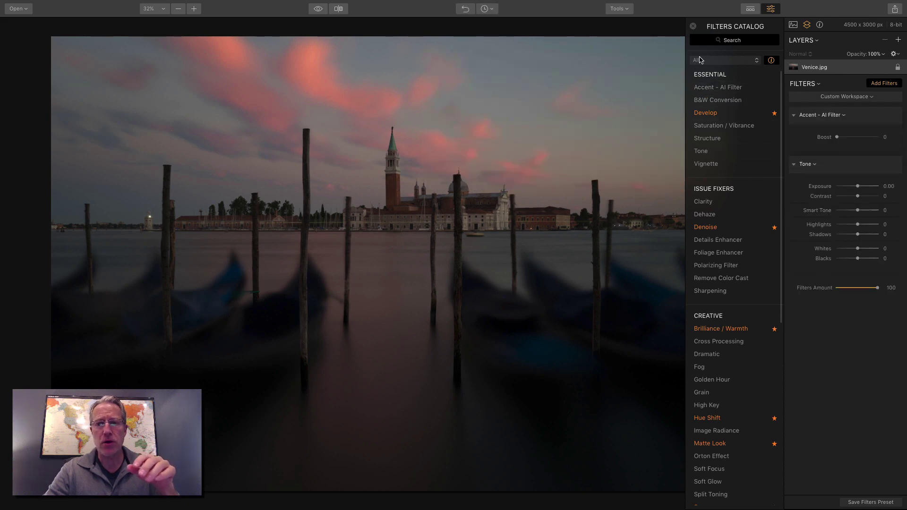
click(693, 26)
- Set the Accent - AI Boost to 47, Tone Contrast to 30 and Smart Tone to 16, and compare with the original
drag(836, 137, 857, 140)
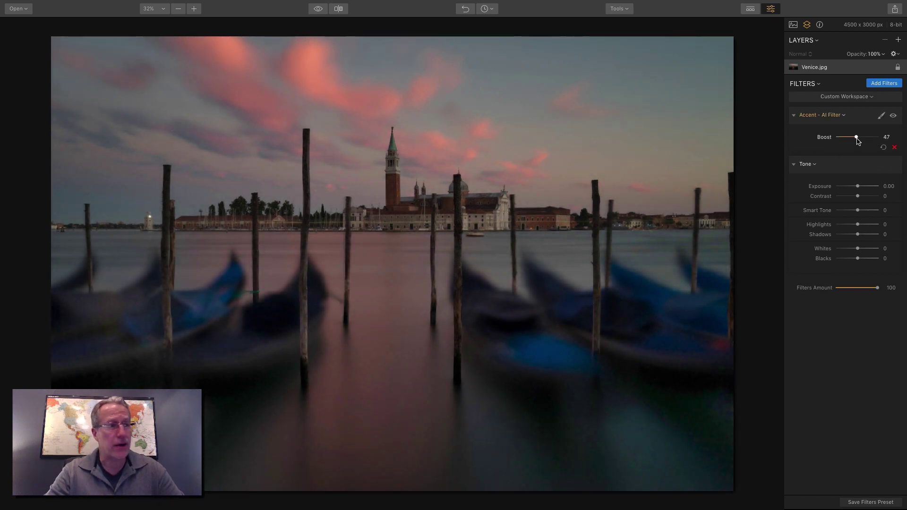
drag(857, 196, 859, 210)
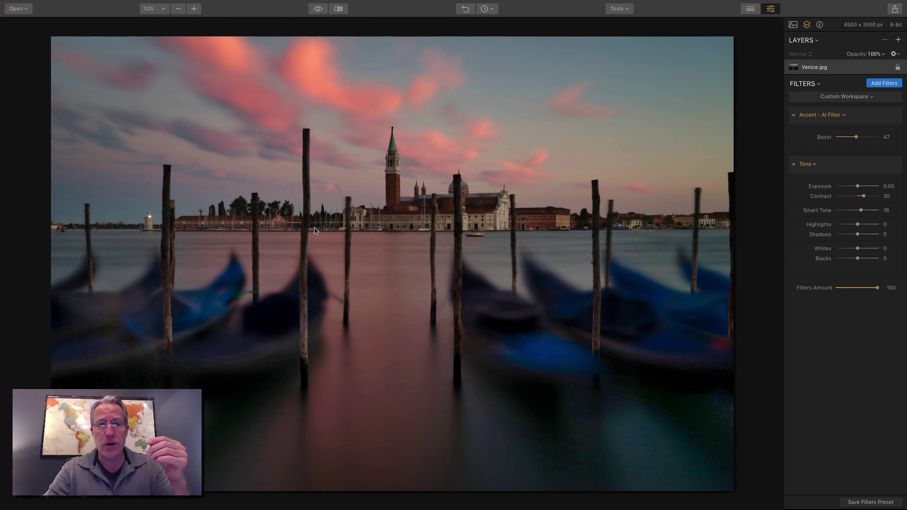
click(321, 9)
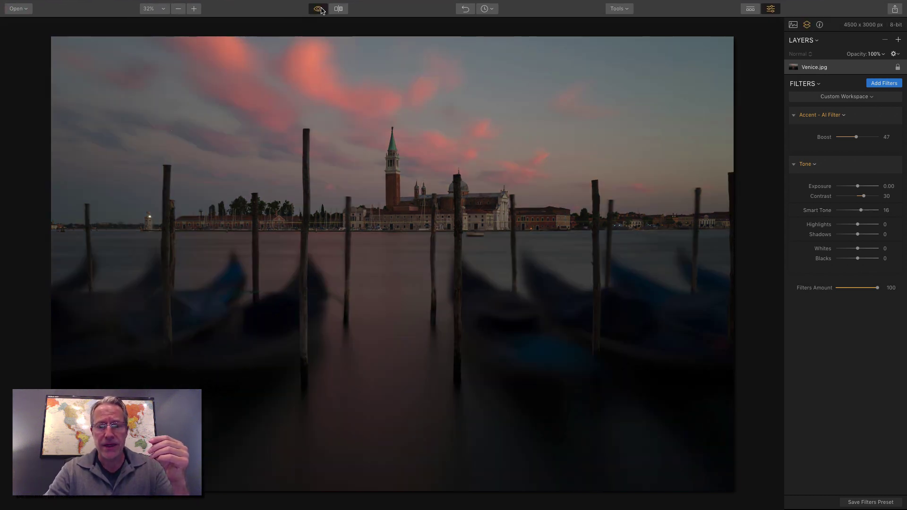
click(320, 9)
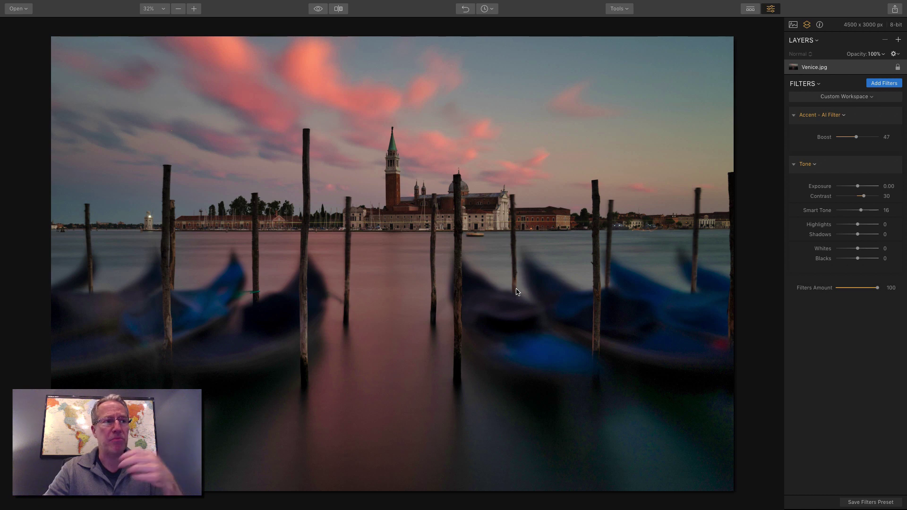
- Create an adjustment layer with a Texture Overlay filter and load old-brown-paper-texture-image.jpg as its texture
click(899, 41)
click(852, 51)
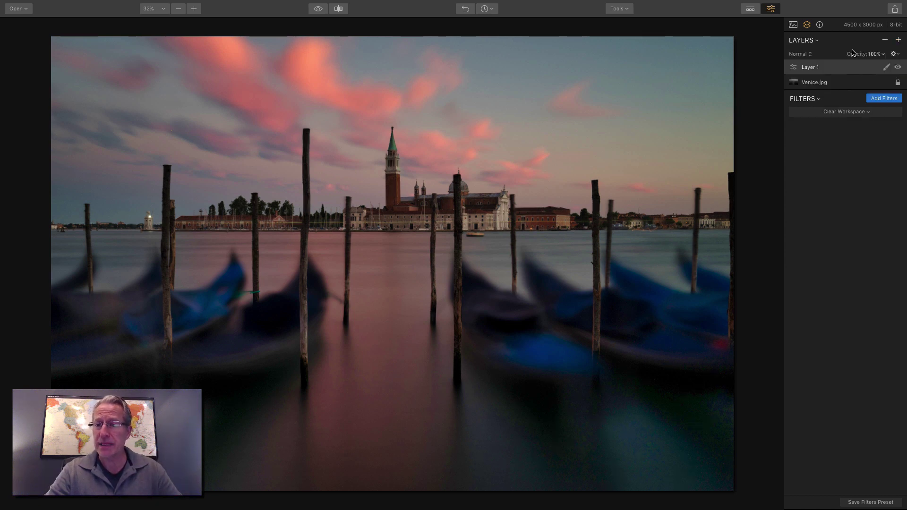
click(884, 98)
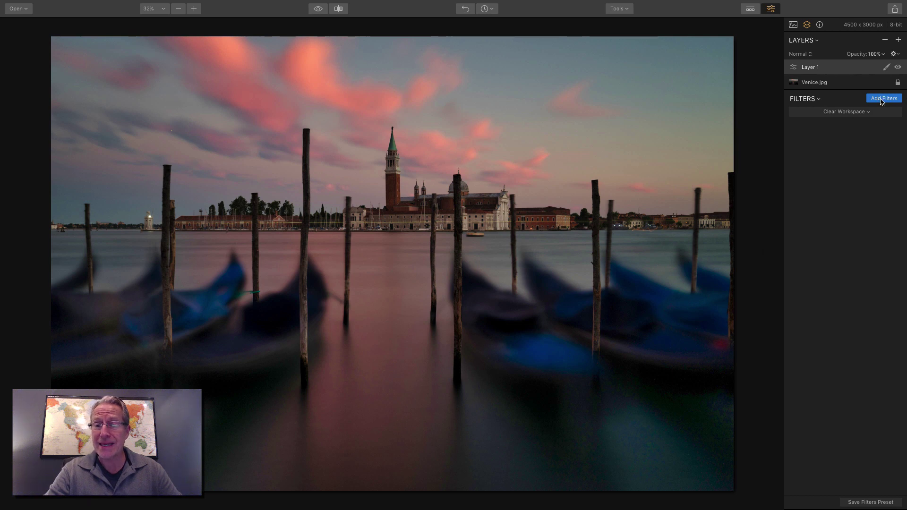
scroll(736, 238, down, 8)
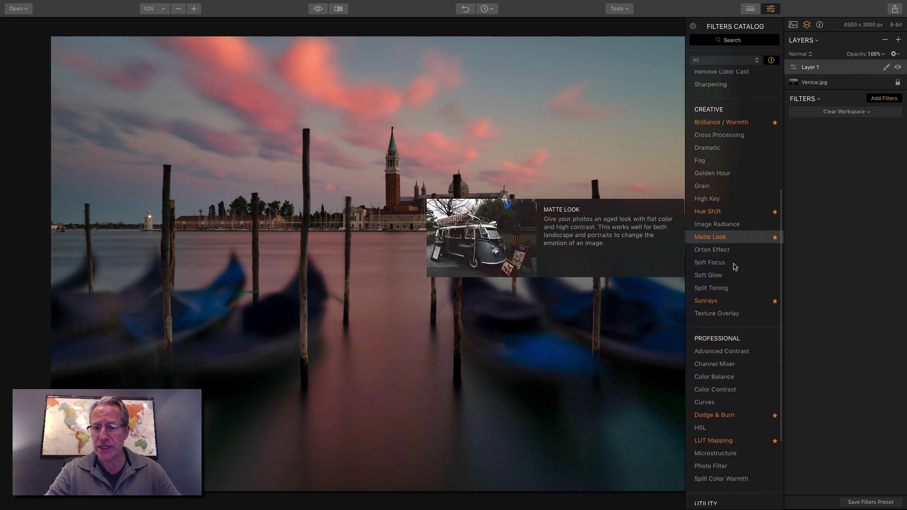
click(730, 315)
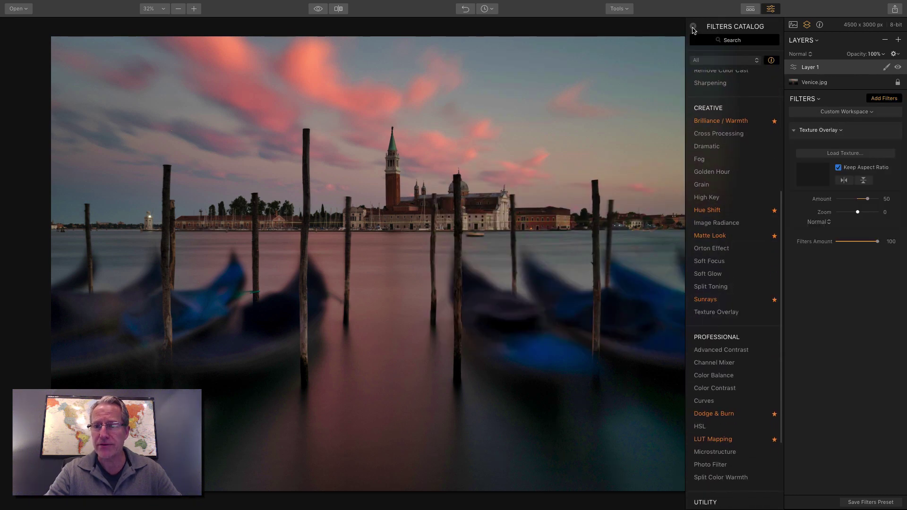
click(693, 26)
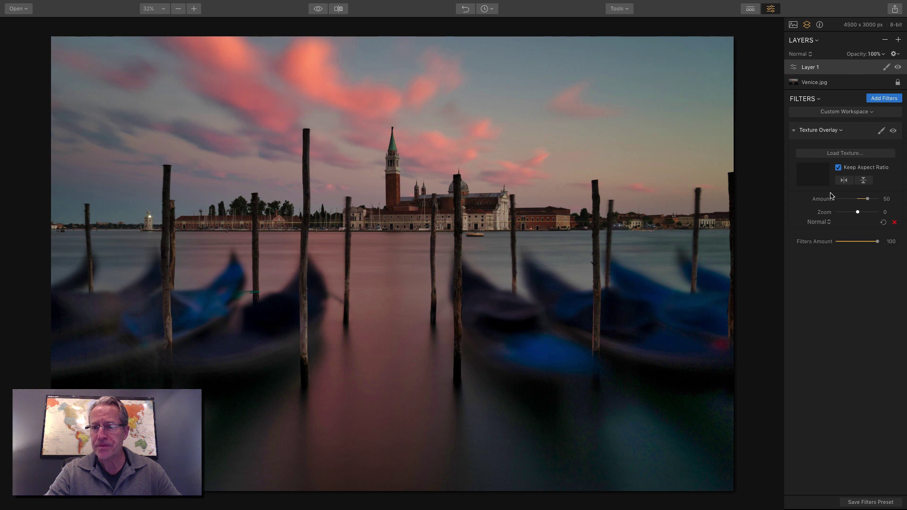
click(845, 153)
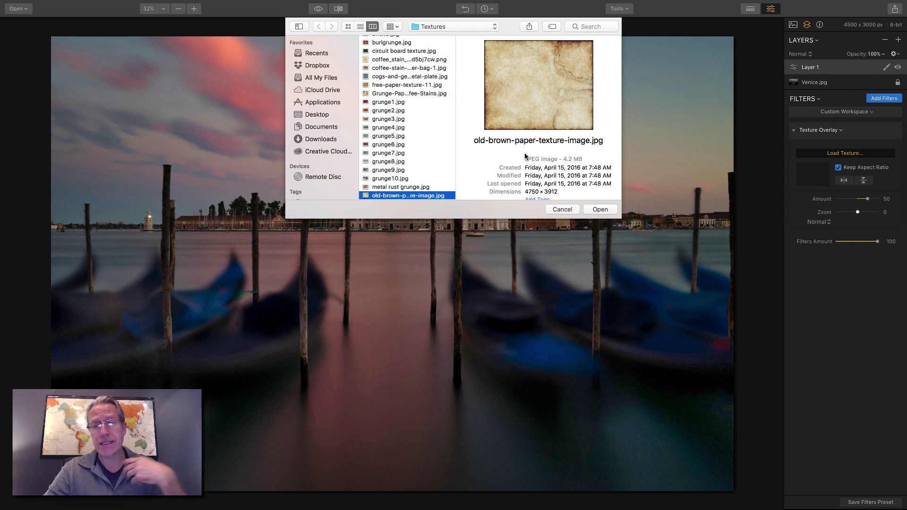
click(605, 209)
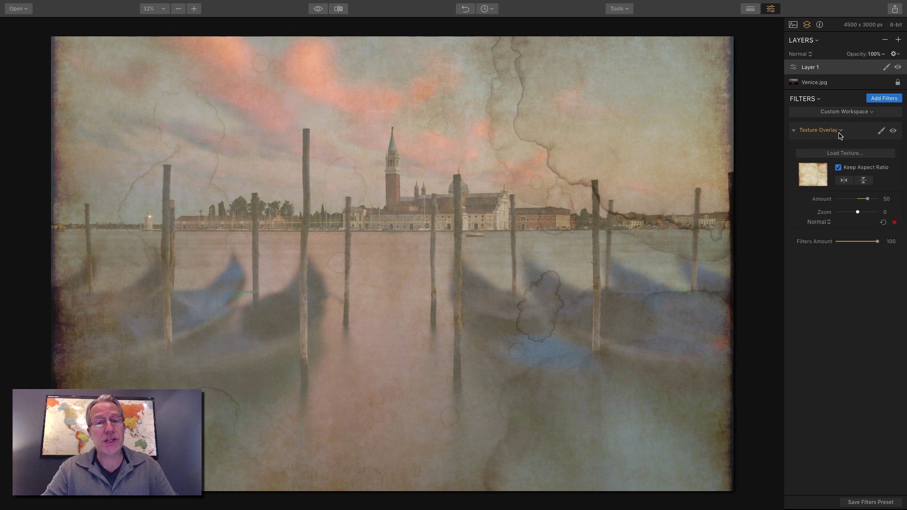
- Try flipping the texture horizontally and vertically and zooming it to 23 and -23, reverting each change
click(843, 180)
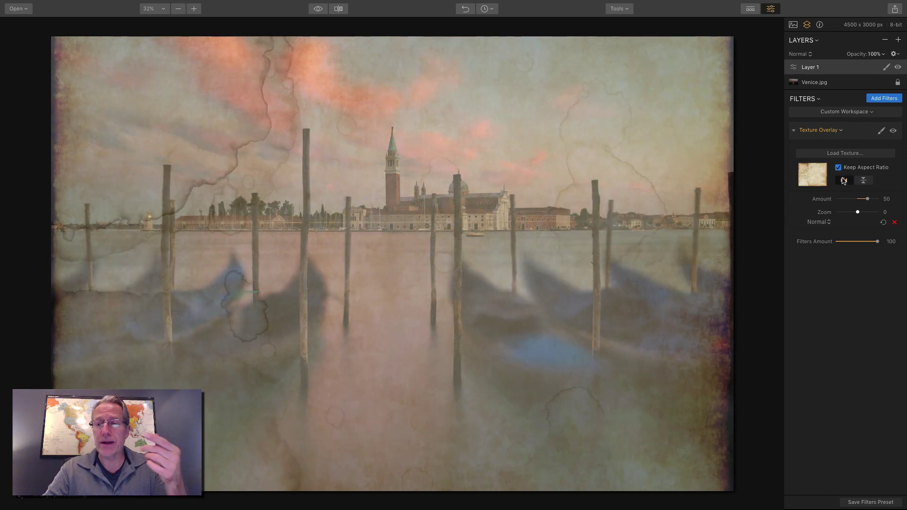
click(843, 181)
click(863, 181)
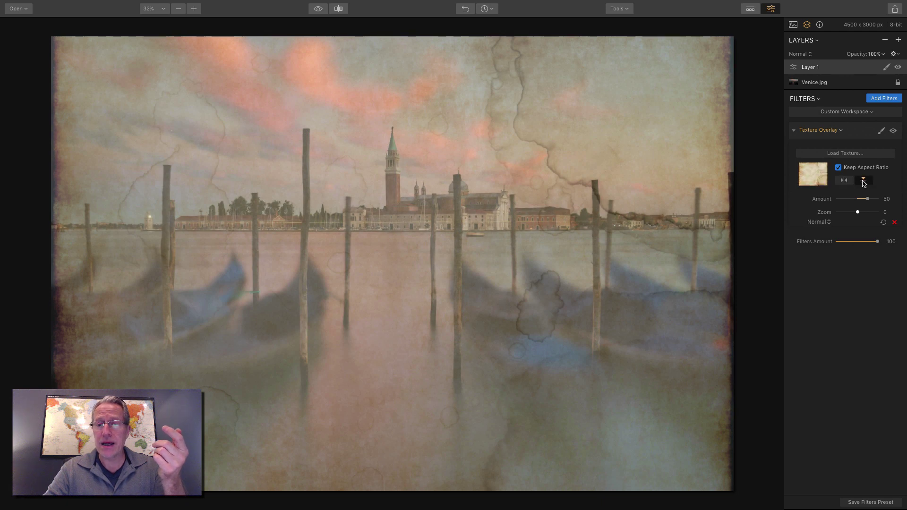
click(863, 181)
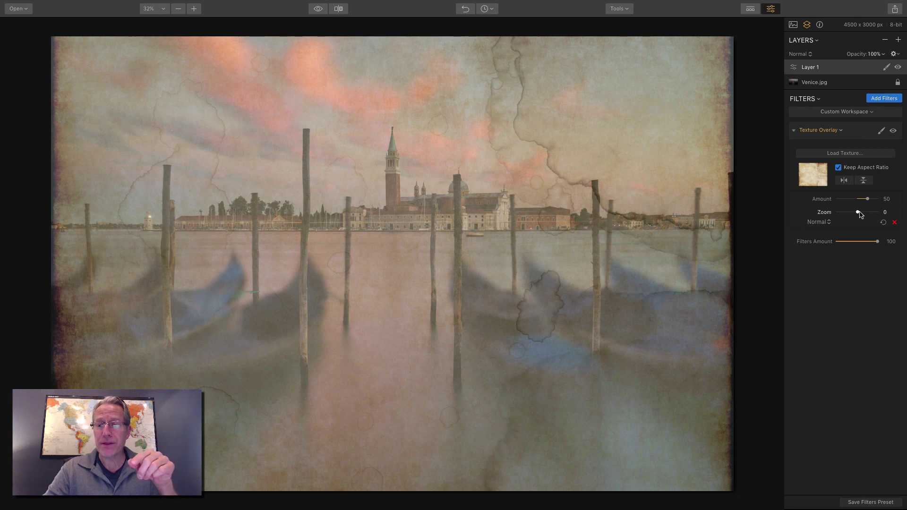
drag(858, 212, 861, 213)
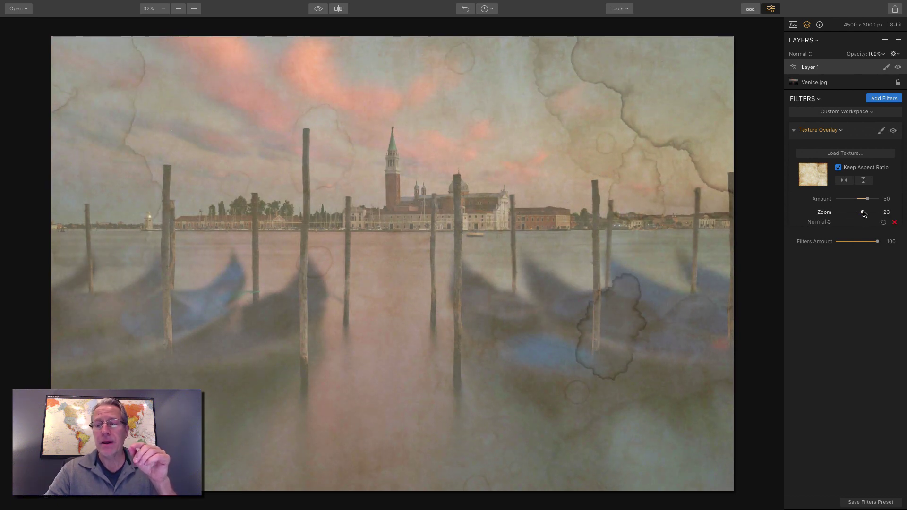
drag(862, 212, 854, 213)
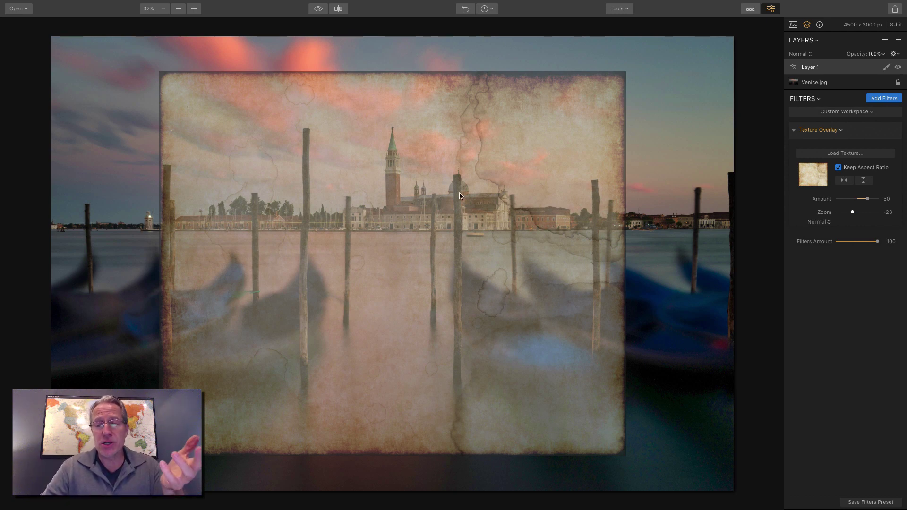
double_click(825, 212)
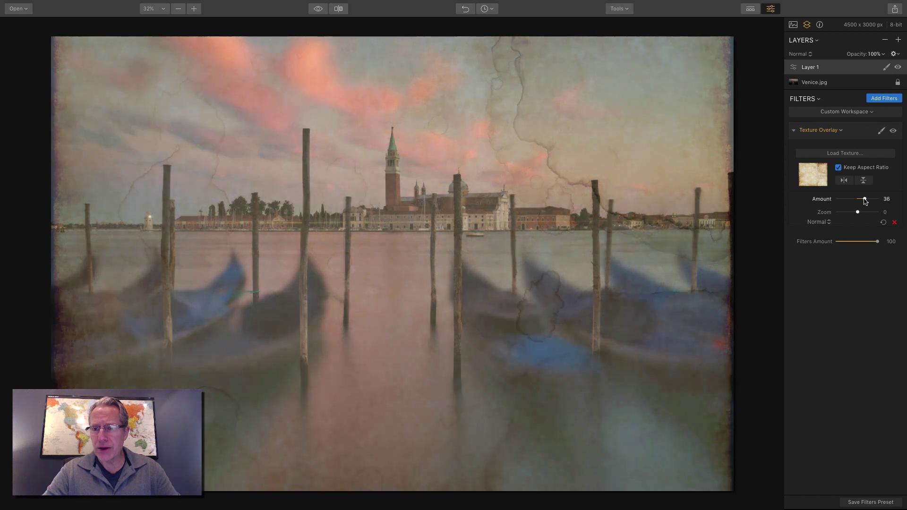
- Set the Texture Overlay amount to 33
drag(867, 199, 865, 201)
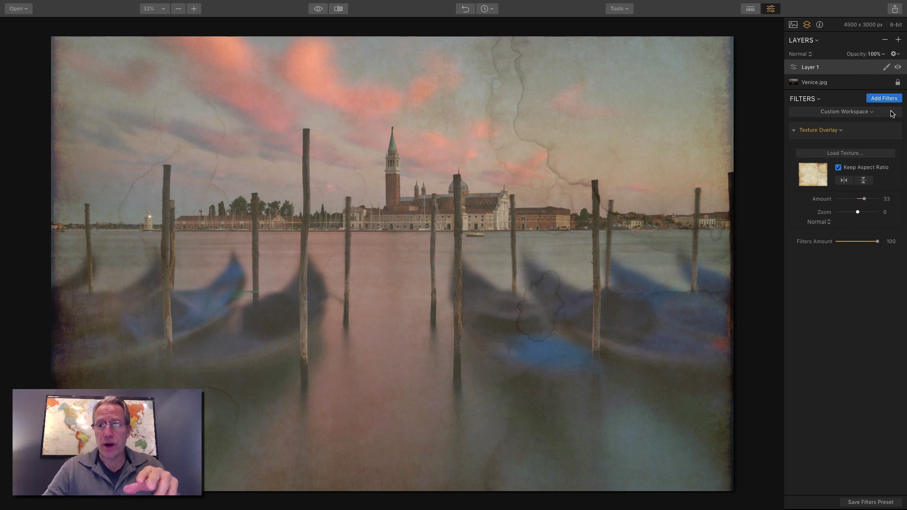
- Add the Structure, Tone and Advanced Contrast filters to the texture layer
click(884, 99)
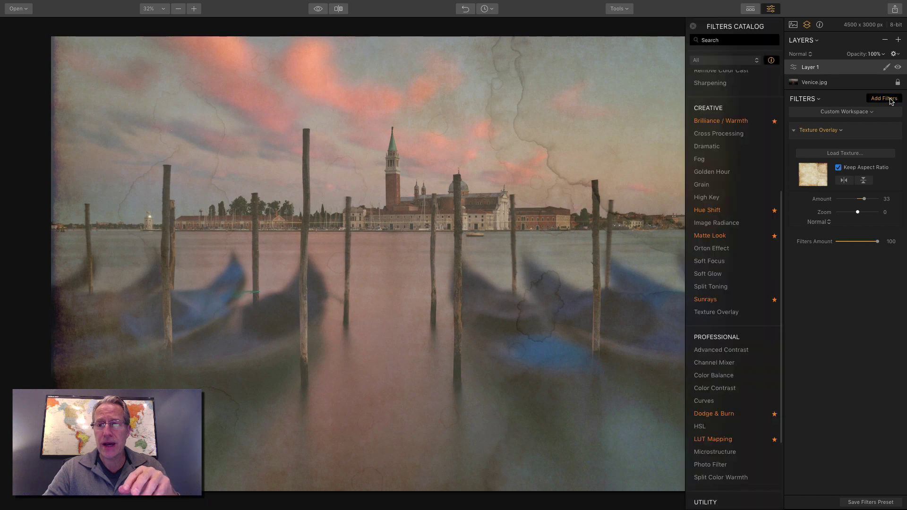
scroll(734, 193, up, 5)
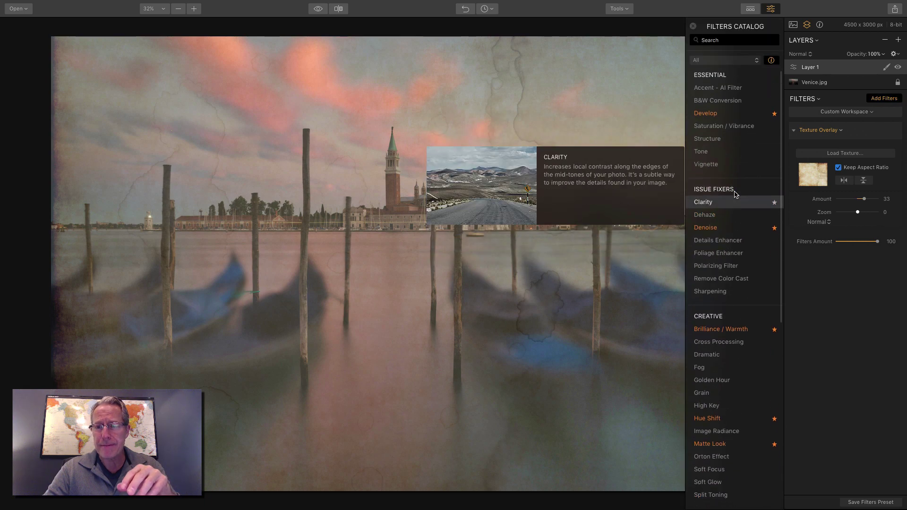
click(722, 140)
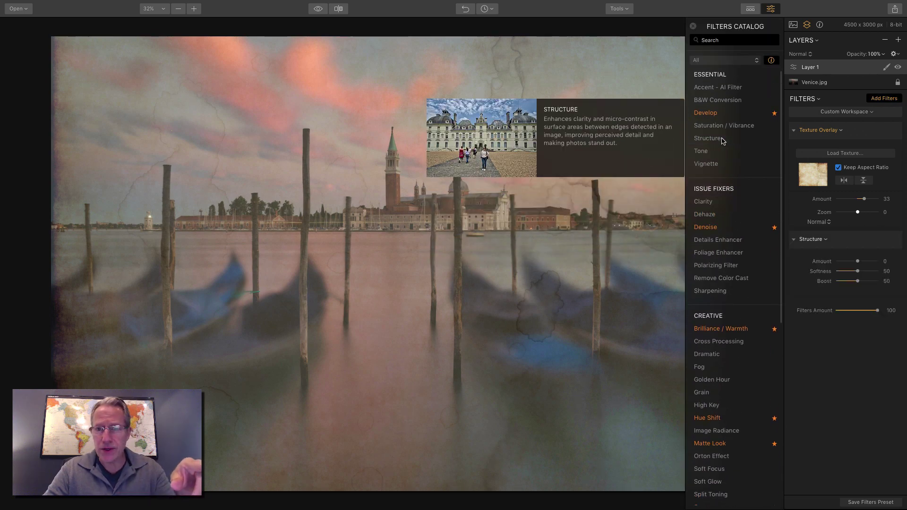
click(718, 152)
scroll(718, 341, down, 5)
click(720, 346)
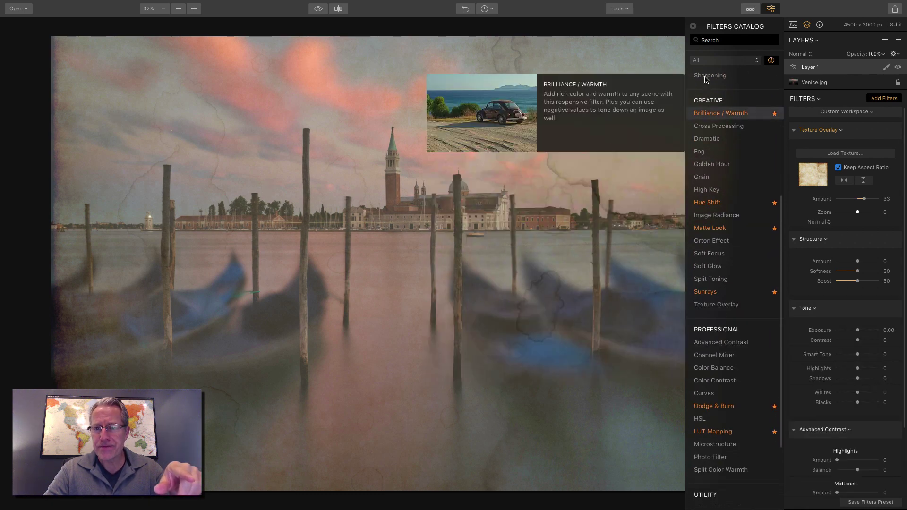
click(692, 26)
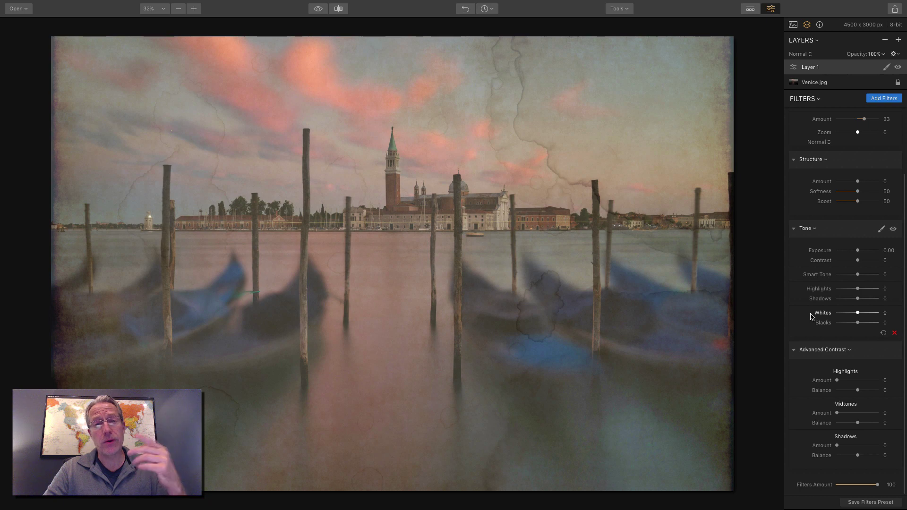
- Set the Structure amount to 45 and compare the image with and without the Structure filter
scroll(852, 262, up, 2)
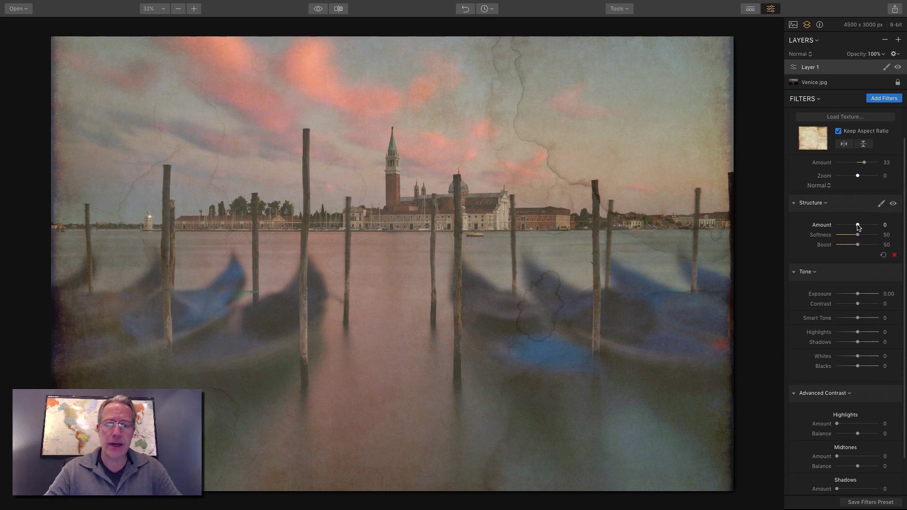
drag(858, 227, 867, 227)
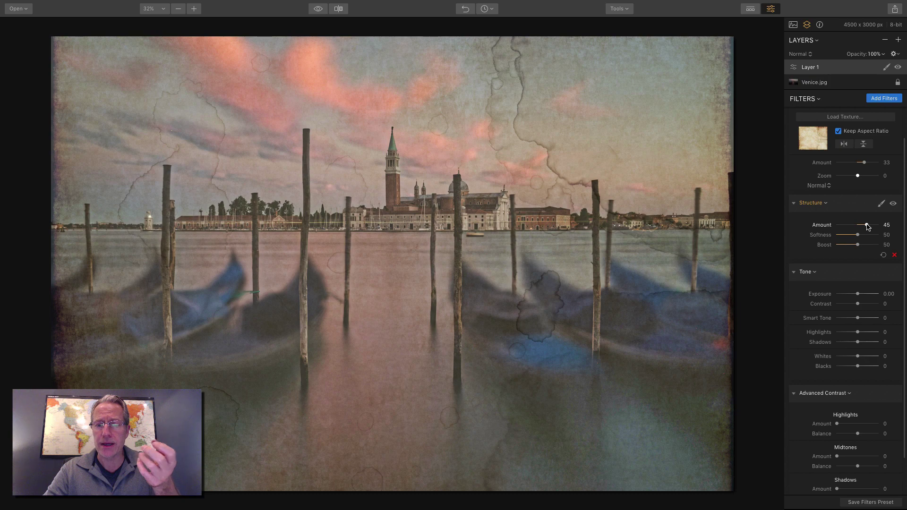
click(893, 203)
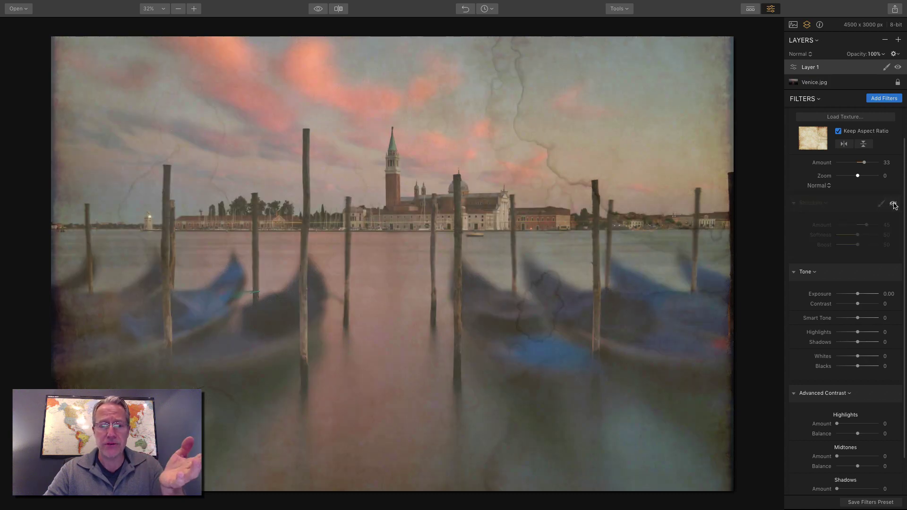
click(893, 204)
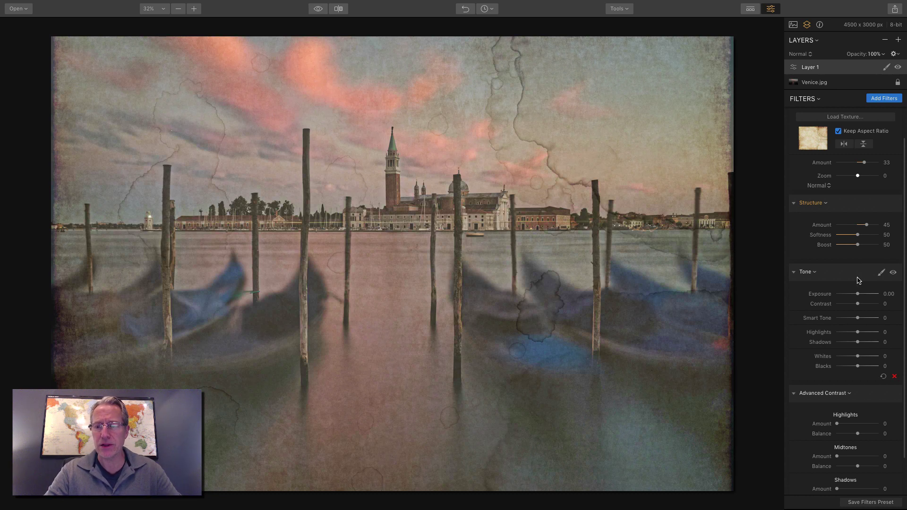
- Set the texture layer's Tone filter to Contrast 70, Highlights -43, Whites -33 and Shadows -18
drag(857, 304, 873, 307)
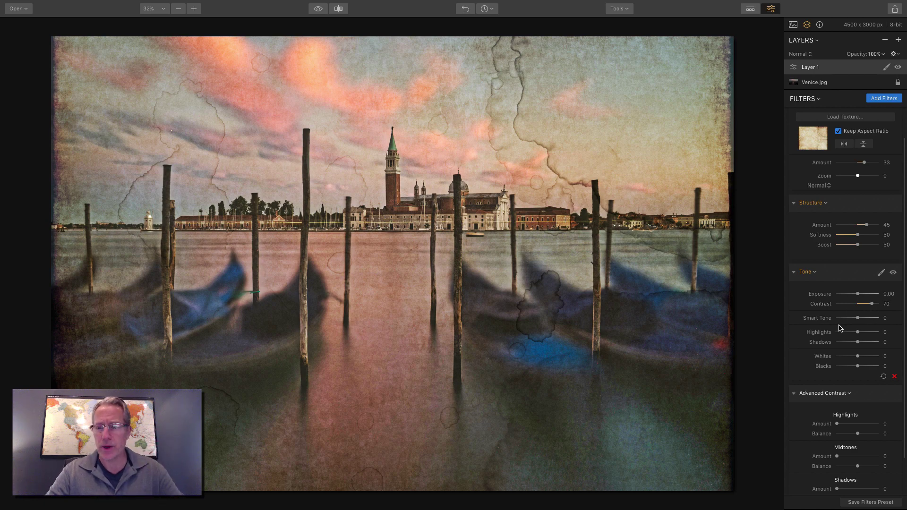
drag(857, 333, 850, 334)
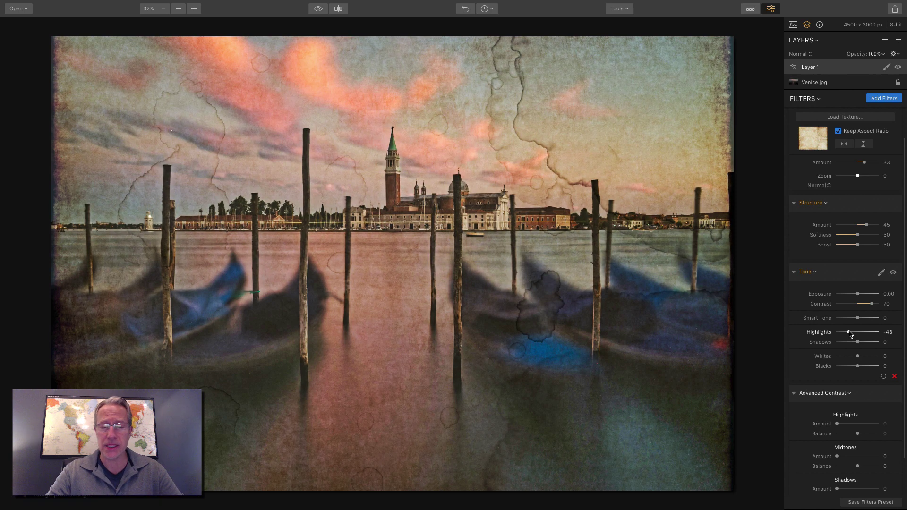
drag(858, 357, 855, 344)
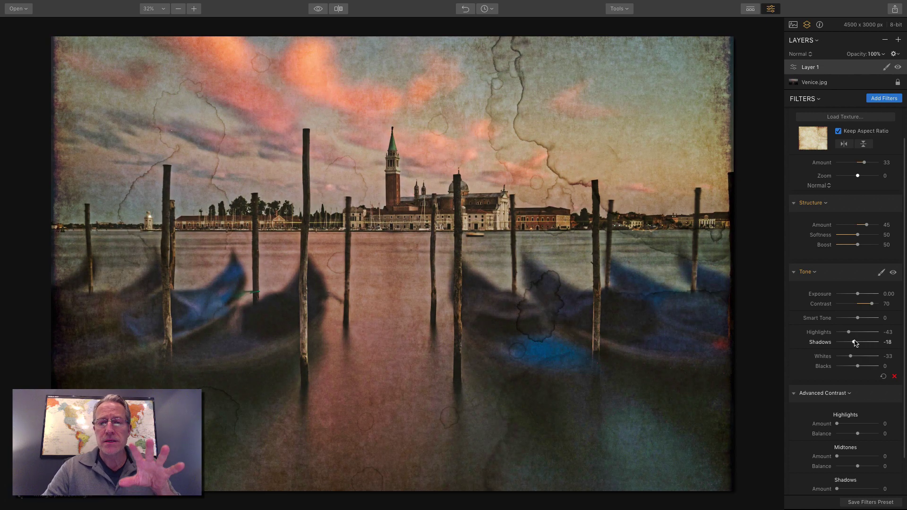
- Set Advanced Contrast to Highlights Amount 41, Highlights Balance -16 and Midtones Amount 36, and compare the image with and without the filter
scroll(853, 415, down, 2)
drag(838, 383, 853, 381)
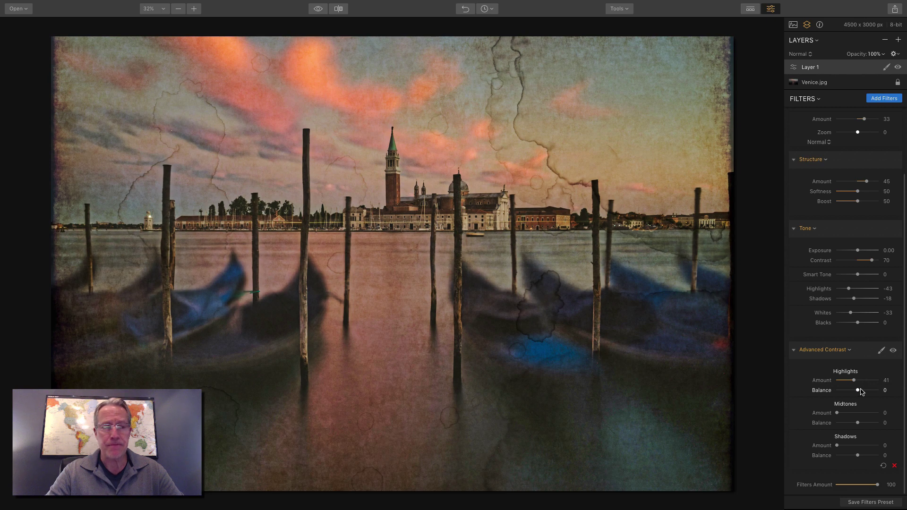
drag(858, 390, 854, 390)
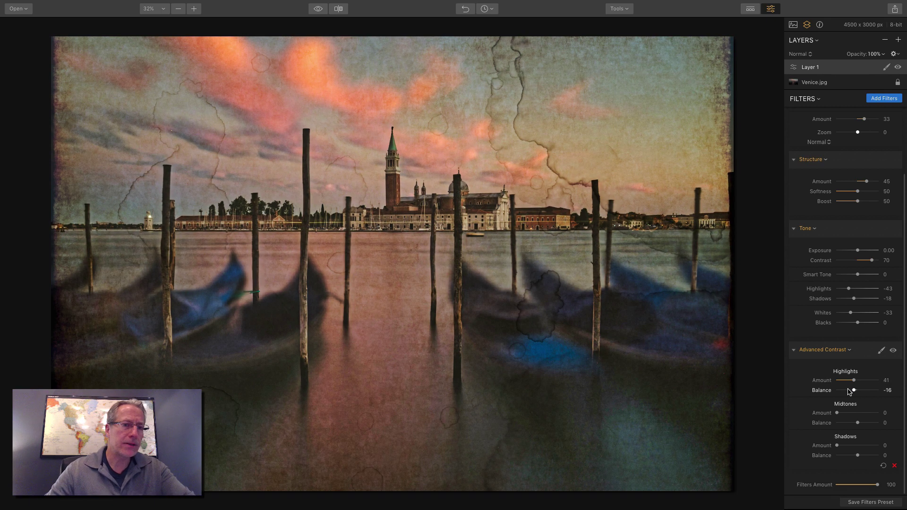
click(845, 413)
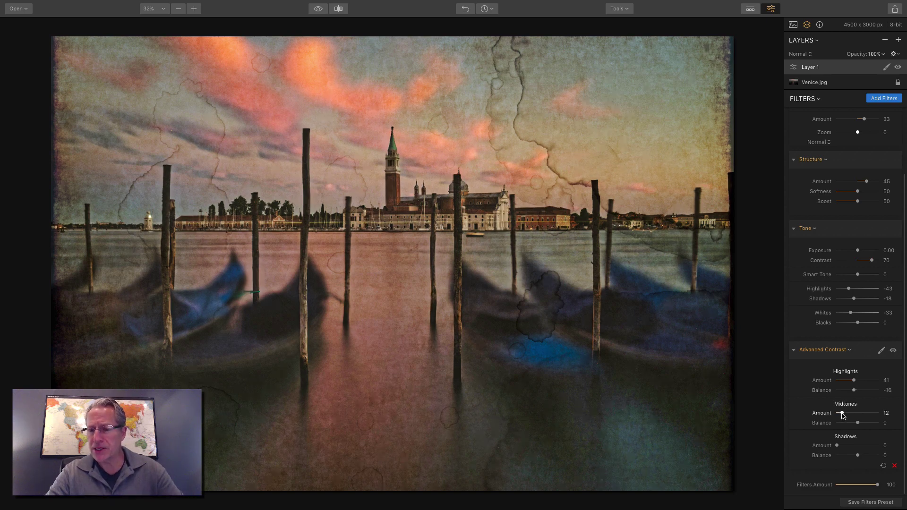
drag(845, 414, 852, 415)
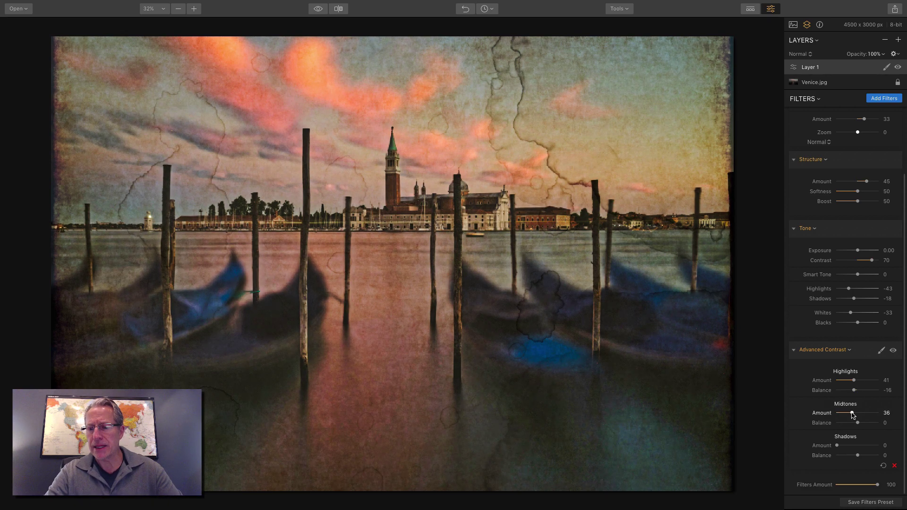
click(893, 350)
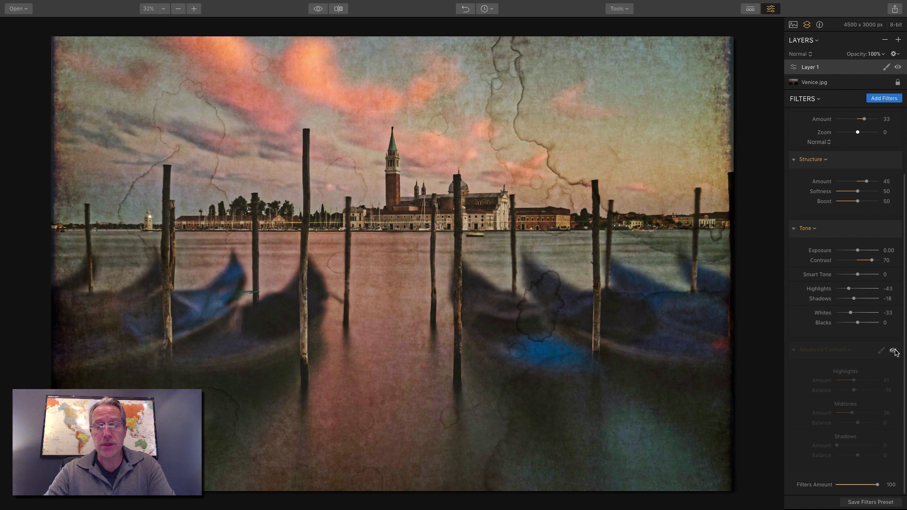
click(894, 351)
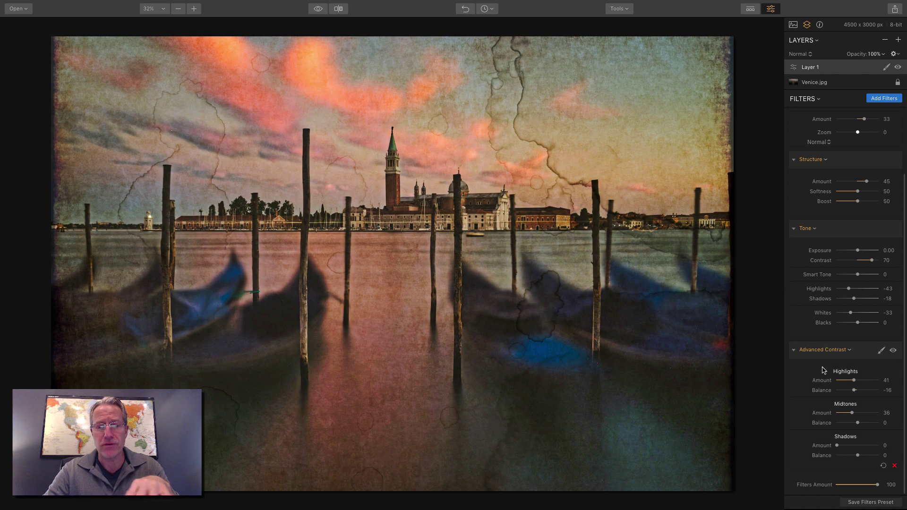
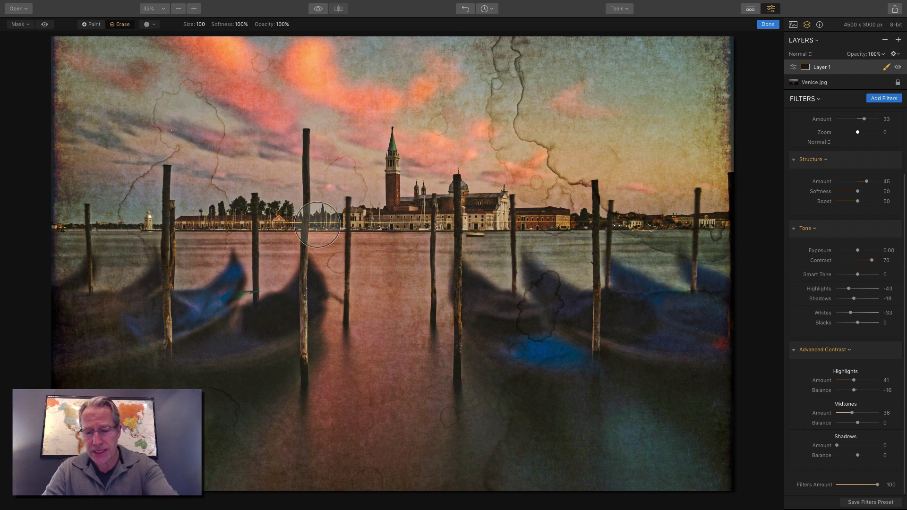
- Erase the texture layer's effect along the buildings and shoreline on the horizon with a size 40 brush
key(bracketleft)
key(bracketleft)
key(bracketleft)
key(bracketleft)
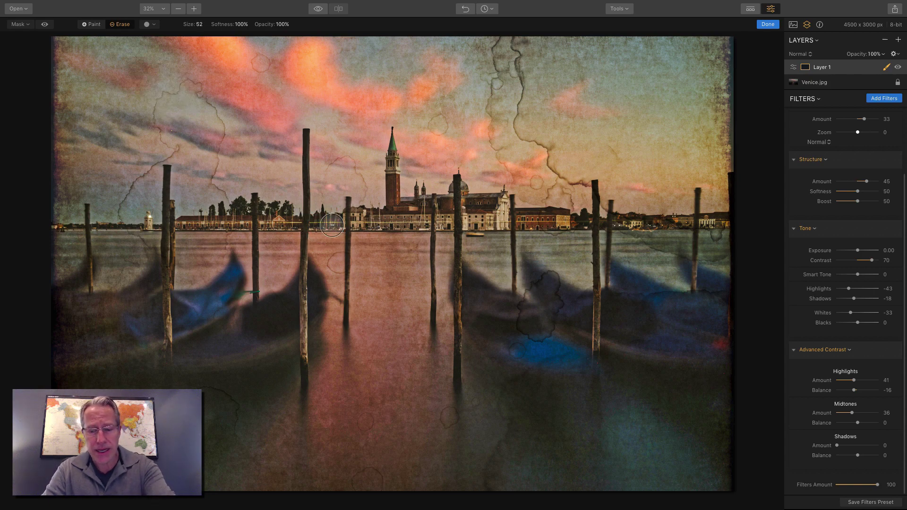
key(bracketleft)
key(bracketleft)
mouse_move(300, 223)
mouse_down()
mouse_move(323, 221)
mouse_move(162, 225)
mouse_move(247, 217)
mouse_move(334, 232)
mouse_move(329, 225)
mouse_move(349, 218)
mouse_move(421, 217)
mouse_move(429, 204)
mouse_move(417, 217)
mouse_move(397, 202)
mouse_move(391, 169)
mouse_move(410, 225)
mouse_move(447, 208)
mouse_move(443, 222)
mouse_move(468, 219)
mouse_move(472, 202)
mouse_move(490, 202)
mouse_move(471, 209)
mouse_move(507, 216)
mouse_move(479, 231)
mouse_move(534, 218)
mouse_move(526, 218)
mouse_move(733, 221)
mouse_up()
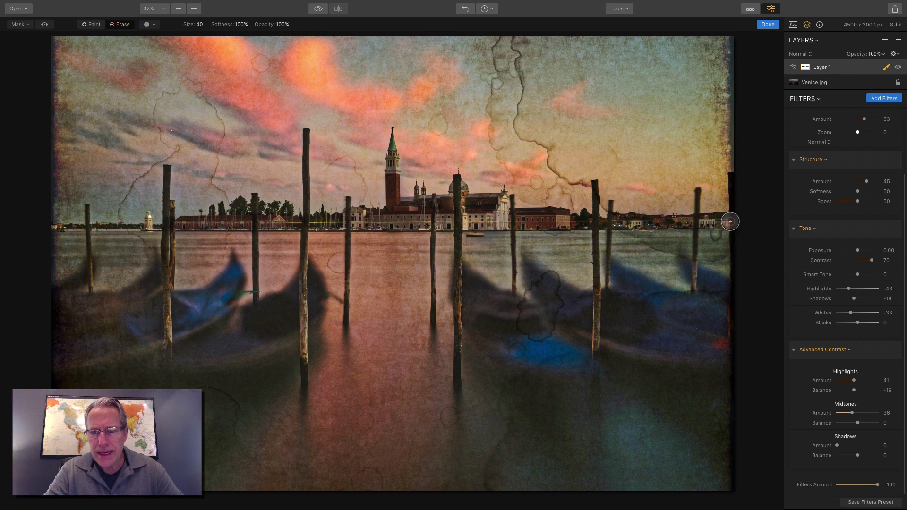
- Switch the mask brush to Paint at size 16, check the layer mask overlay and finish editing the mask
key(x)
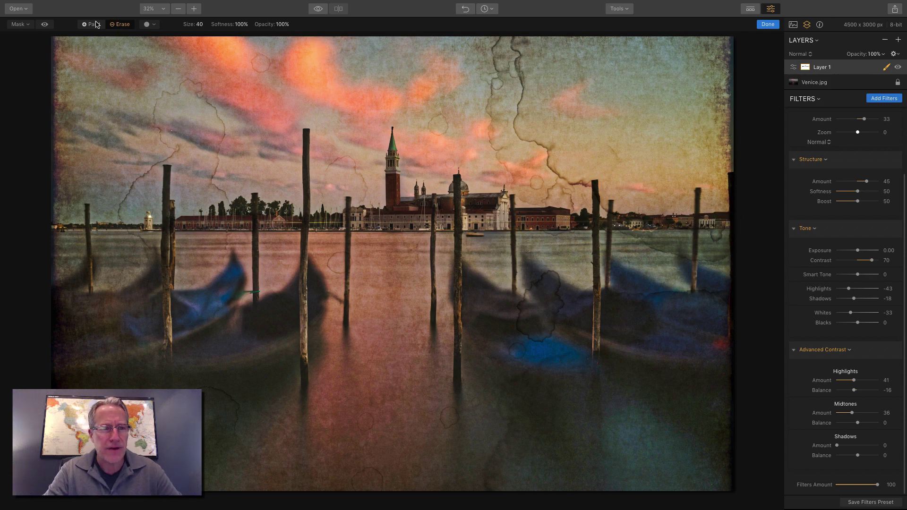
key(bracketleft)
key(bracketleft)
key(bracketleft)
key(bracketleft)
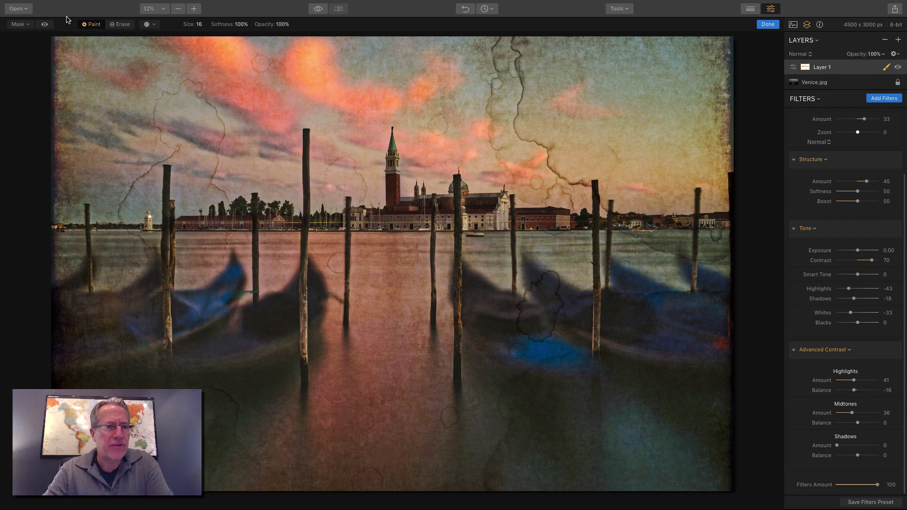
click(45, 25)
click(45, 24)
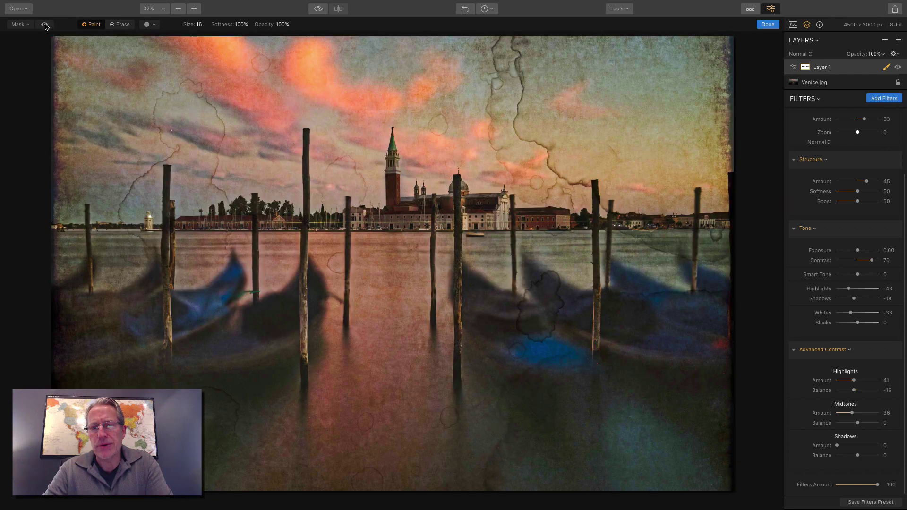
click(771, 26)
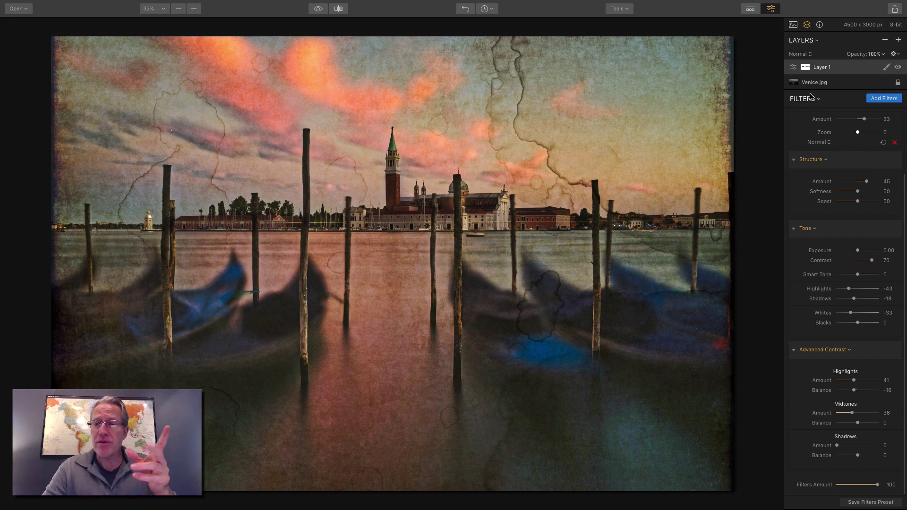
- Try the Screen, Hard Light and Overlay blend modes on the texture layer and return it to Normal
click(808, 55)
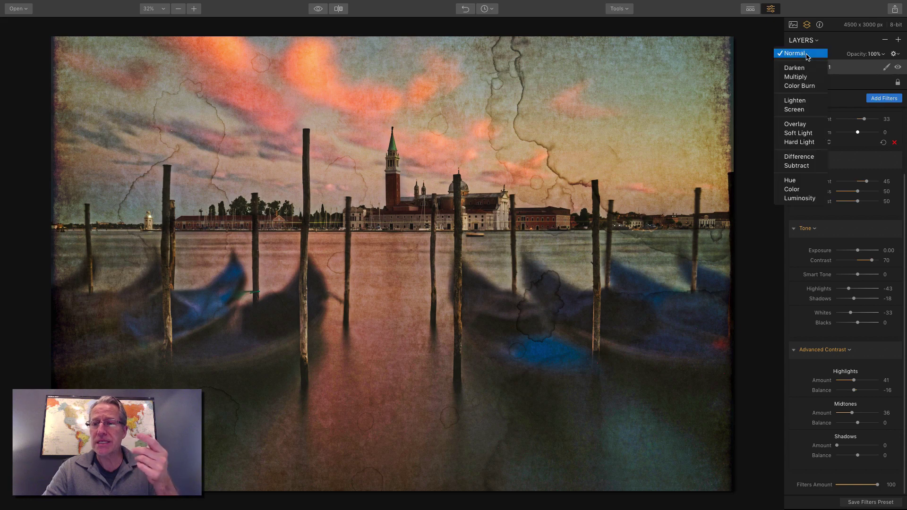
click(800, 110)
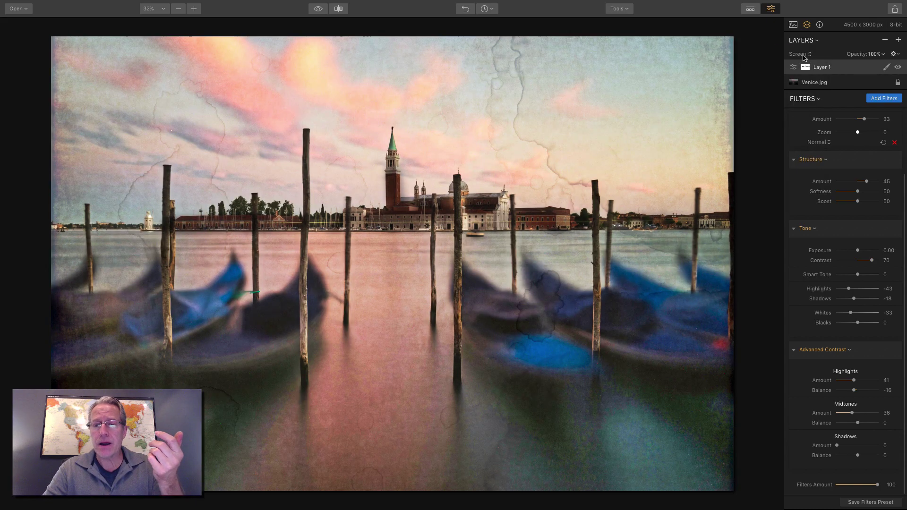
click(804, 56)
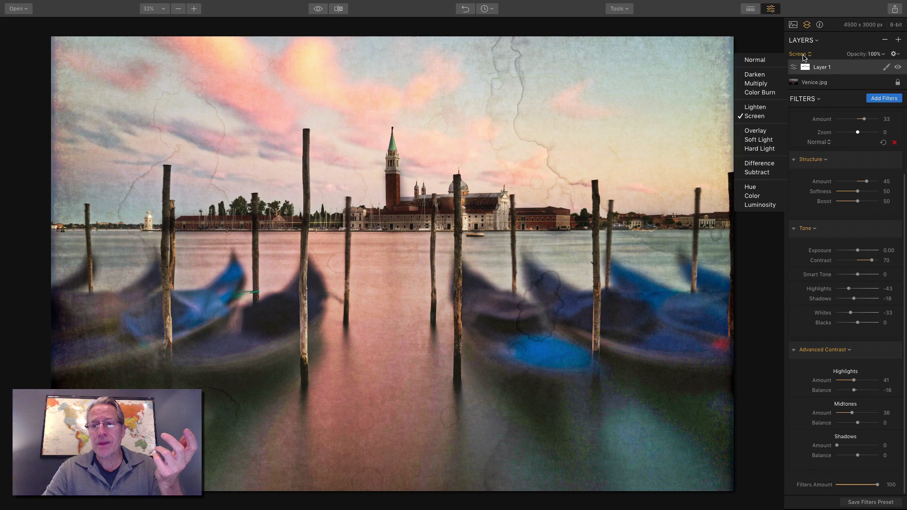
click(759, 149)
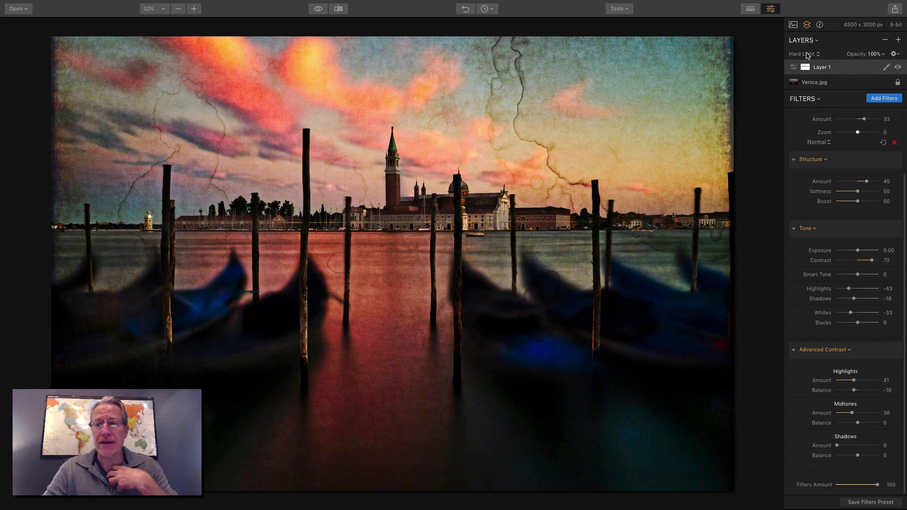
click(805, 56)
click(756, 130)
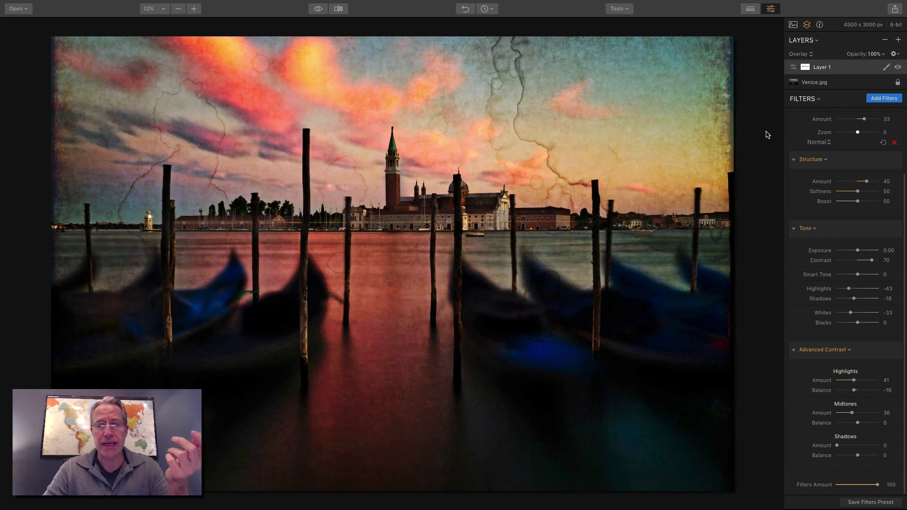
click(803, 54)
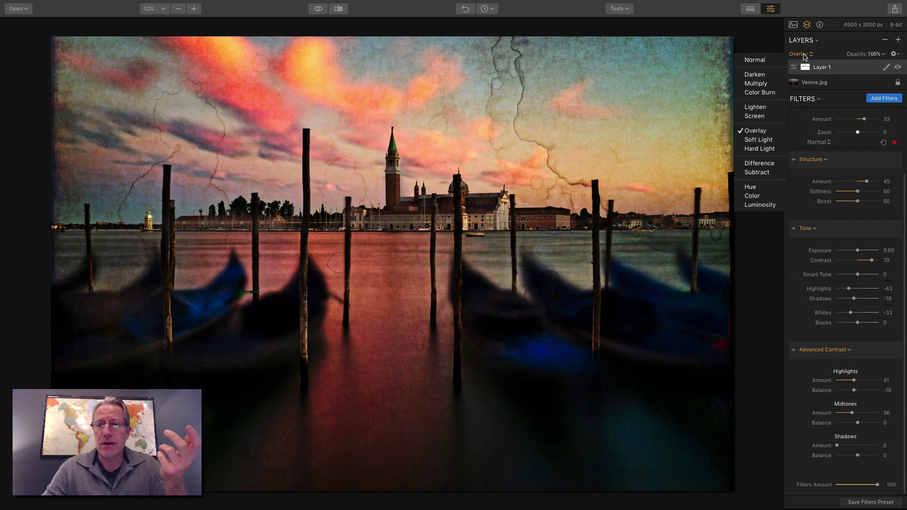
click(778, 61)
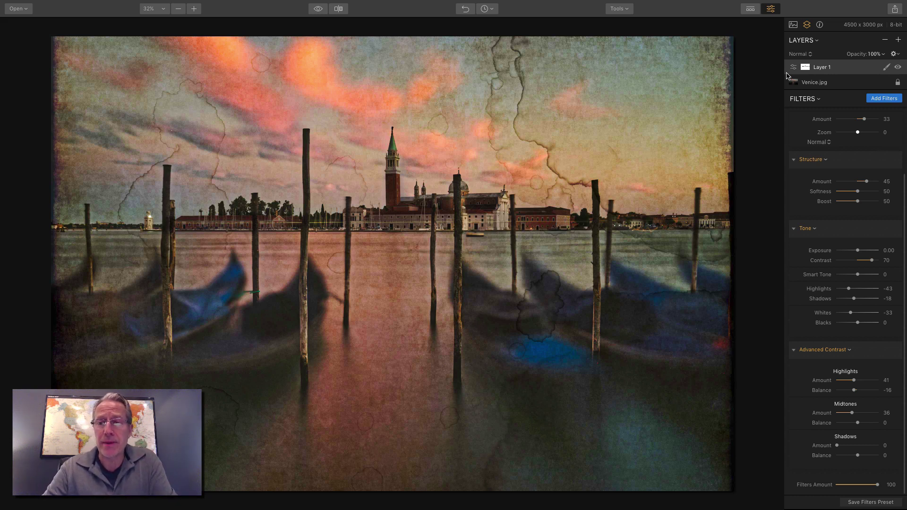
- Create a new adjustment layer with the Split Toning, Cross Processing and Color Balance filters
click(899, 41)
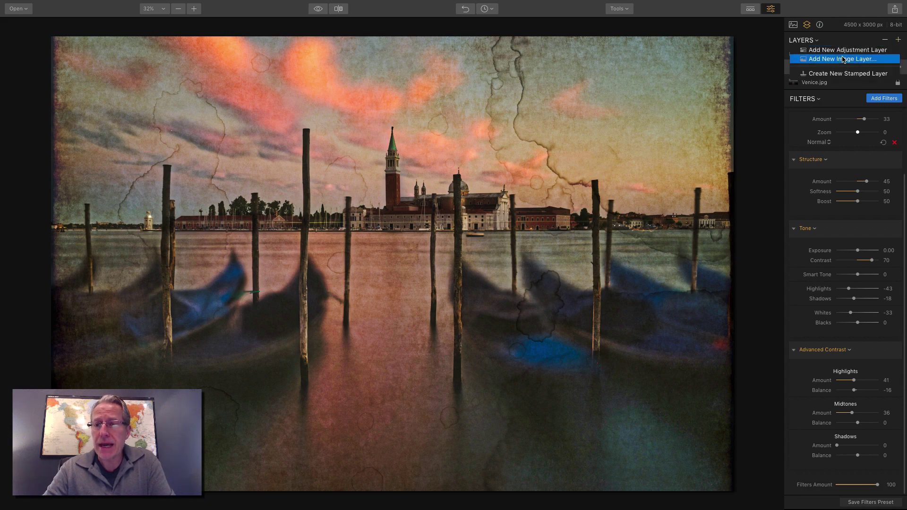
click(844, 52)
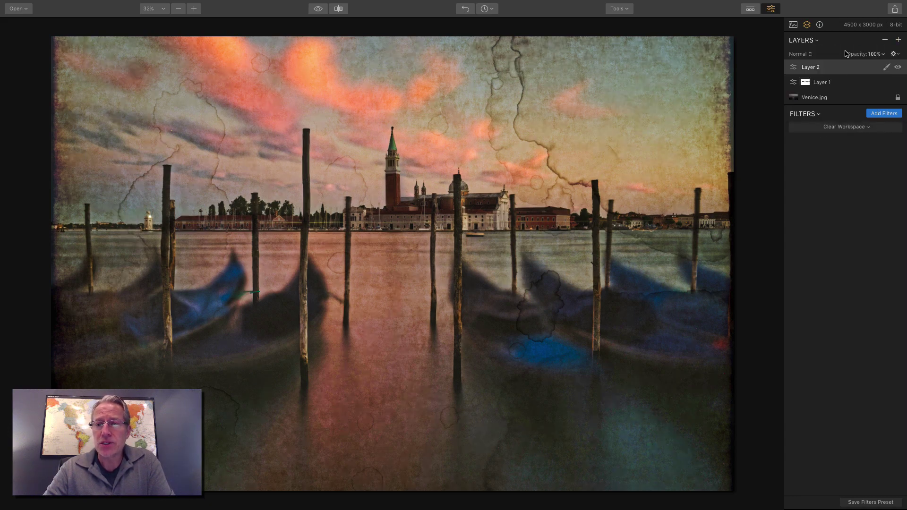
click(890, 114)
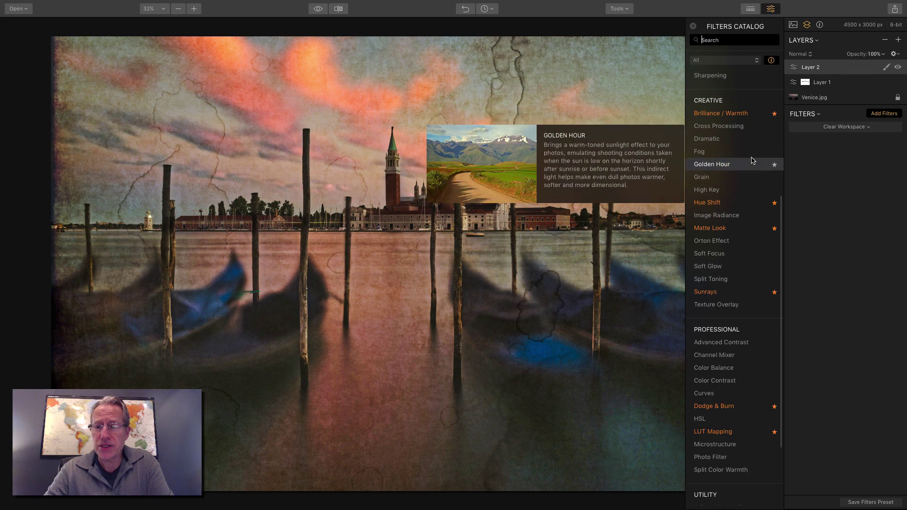
click(746, 282)
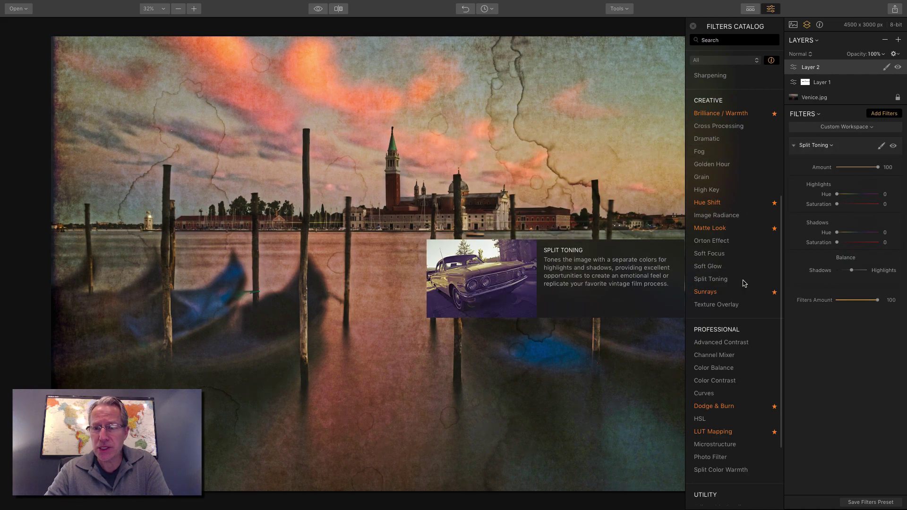
scroll(743, 282, up, 3)
click(739, 183)
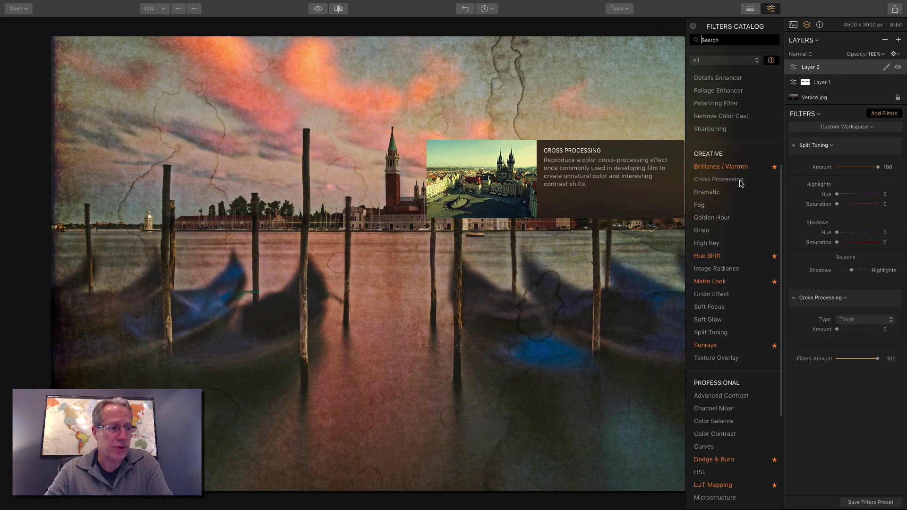
scroll(732, 264, down, 5)
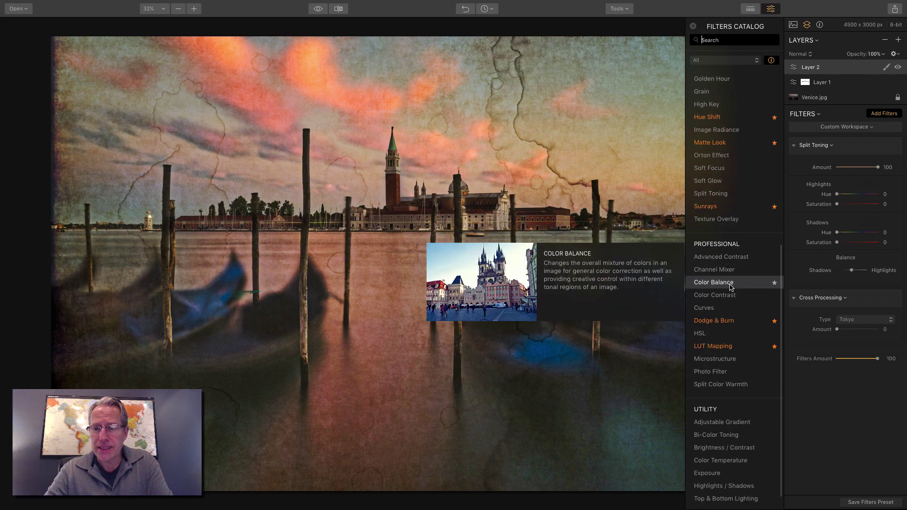
click(730, 285)
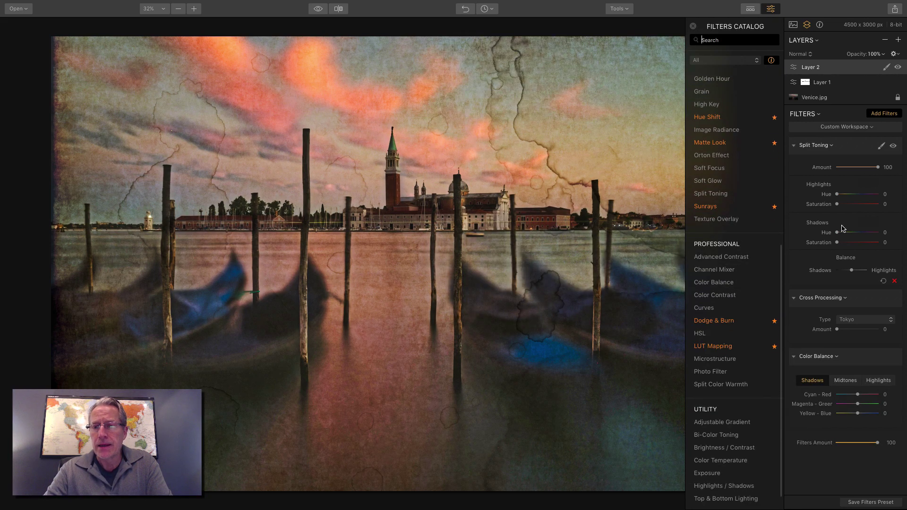
click(693, 27)
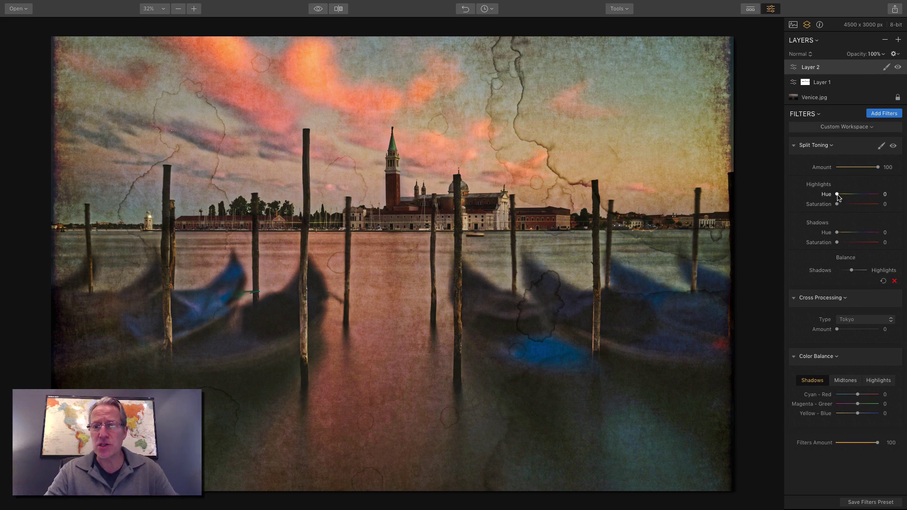
- Set Split Toning to Highlights Hue 32 and Saturation 11, Shadows Hue 23 and Saturation 14, Amount 76, and compare the image without it
drag(837, 194, 845, 242)
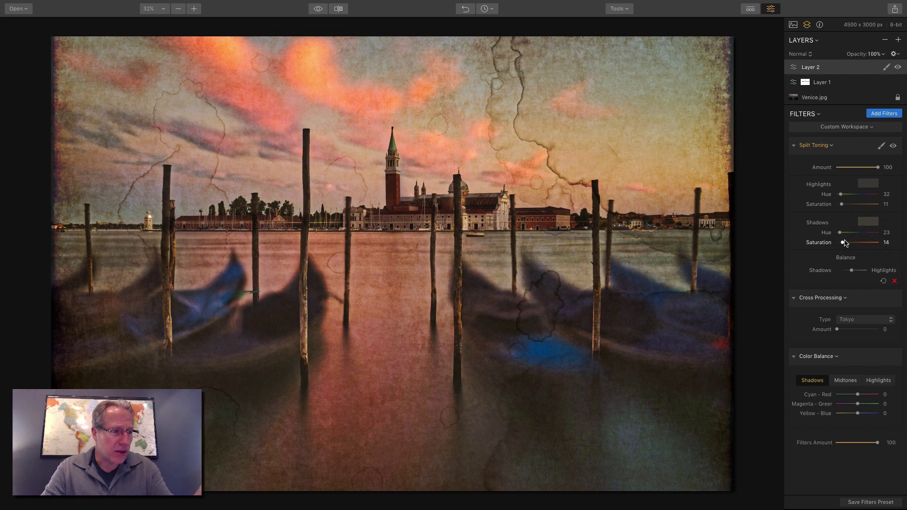
drag(878, 167, 868, 168)
click(893, 146)
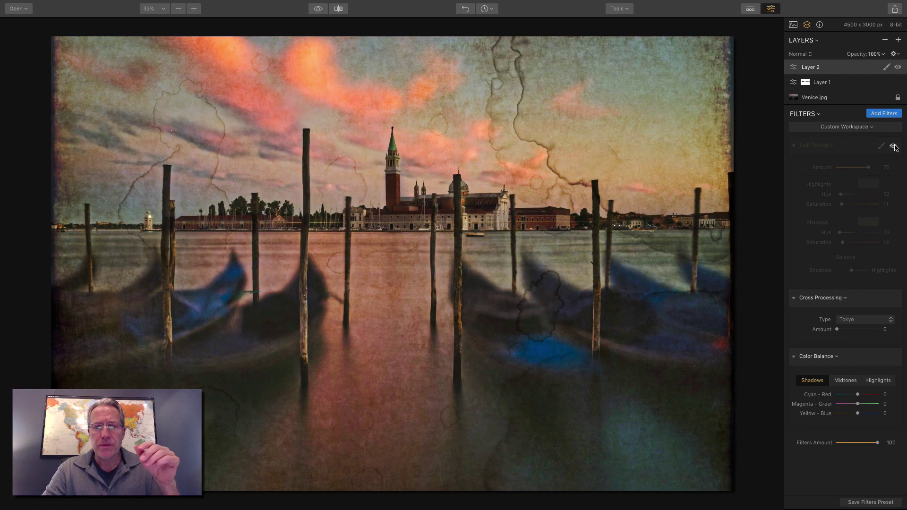
click(893, 146)
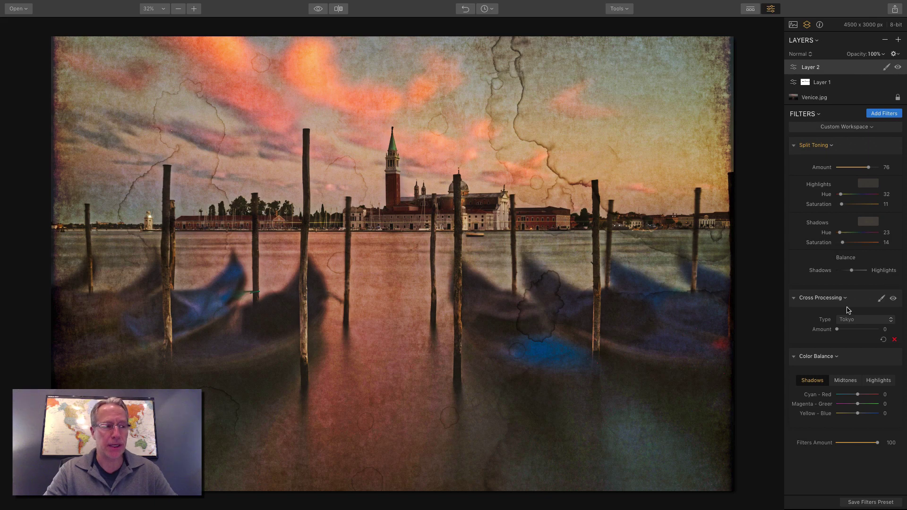
- Set Cross Processing to the Miami type at Amount 50 and compare the image with and without the filter
click(865, 320)
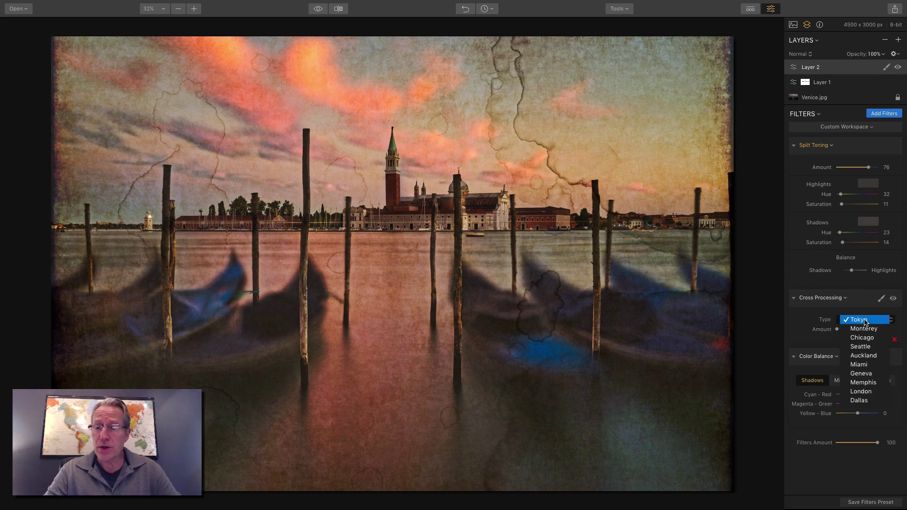
click(860, 364)
drag(838, 331, 858, 331)
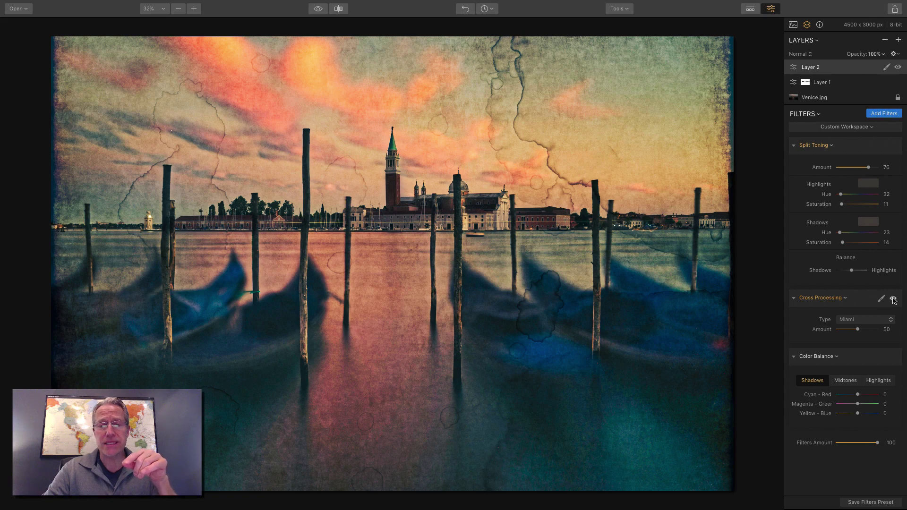
click(893, 299)
click(893, 300)
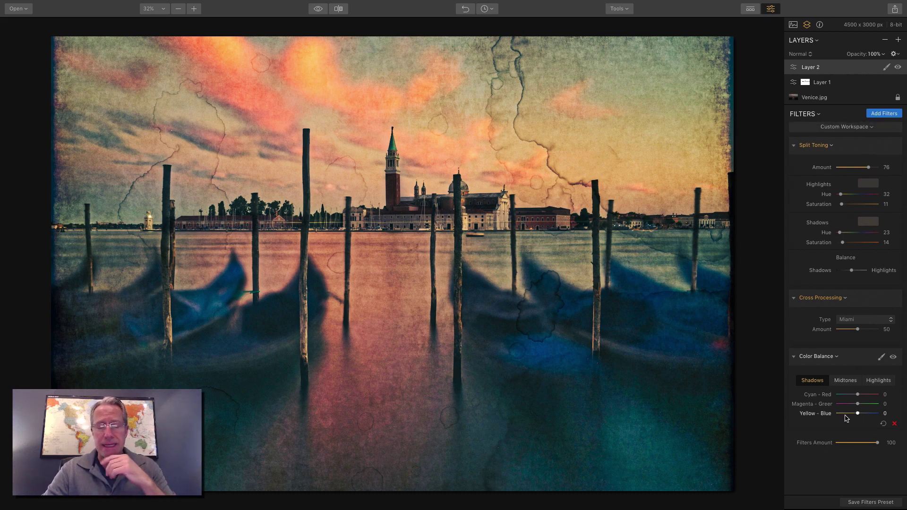
- Set Color Balance Midtones to Cyan-Red -10 and Yellow-Blue 16, and Highlights to Cyan-Red -6, Magenta-Green -7 and Yellow-Blue 18
click(853, 381)
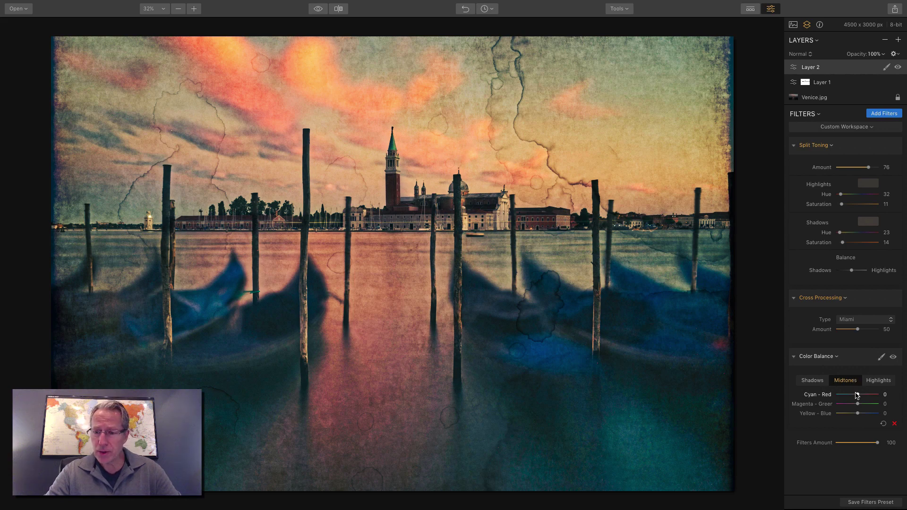
drag(857, 395, 863, 415)
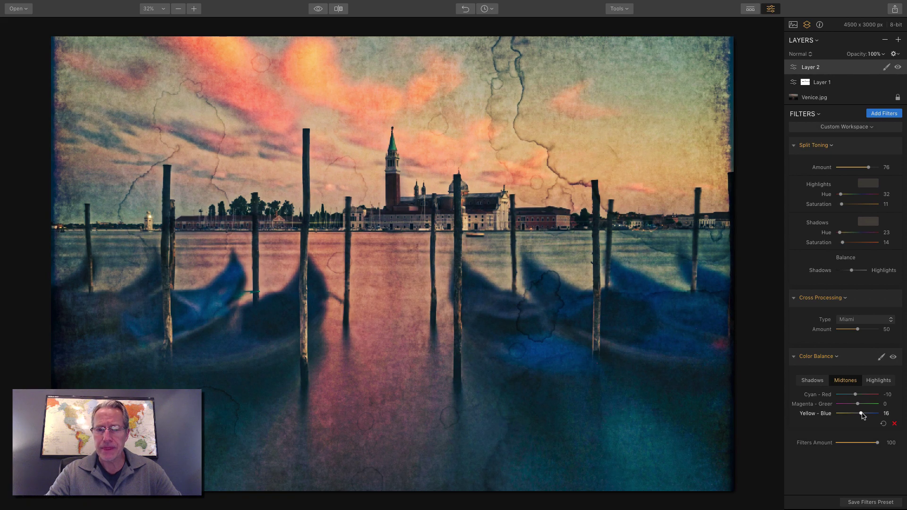
click(878, 380)
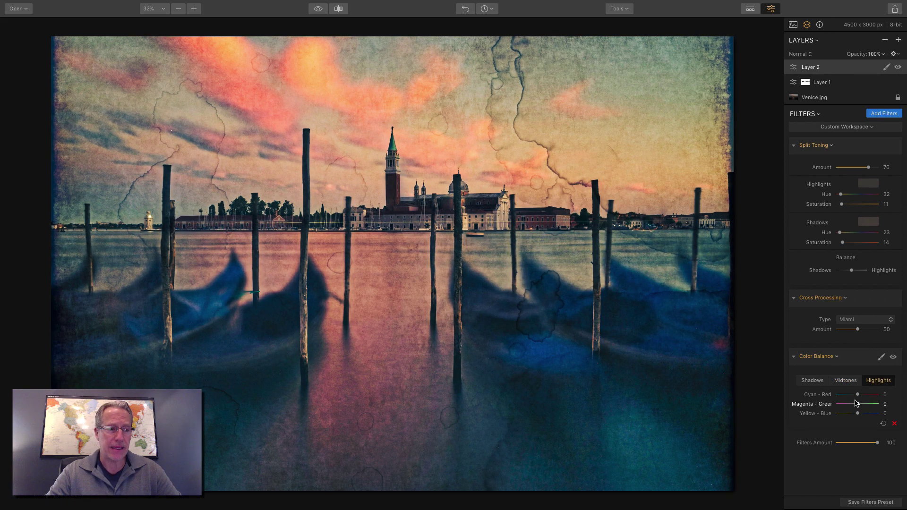
drag(857, 395, 860, 416)
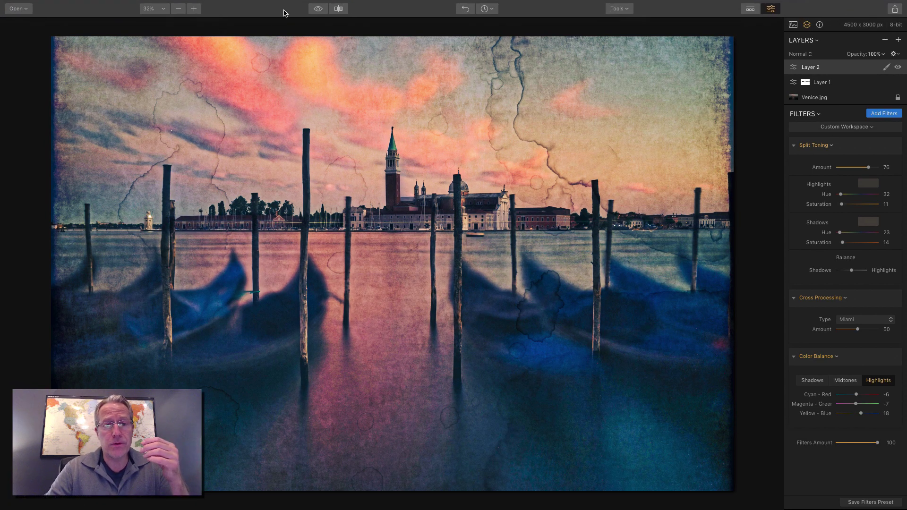
- Compare the finished Venice photo with the original, first as a full preview and then in the split before/after view
click(317, 9)
click(317, 10)
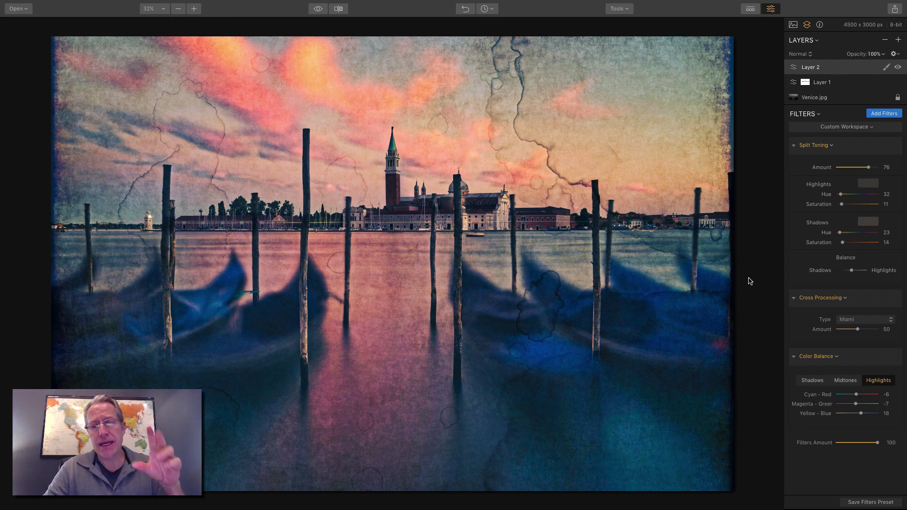
click(340, 9)
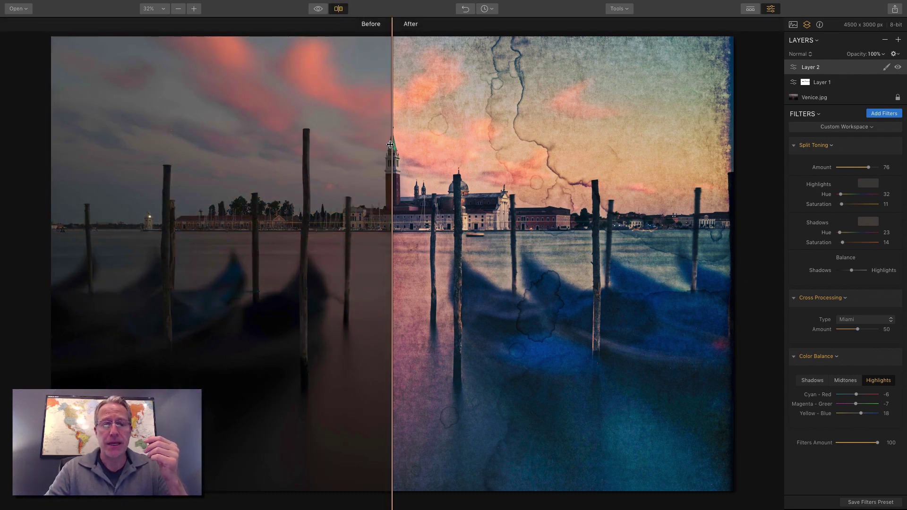
drag(391, 144, 395, 74)
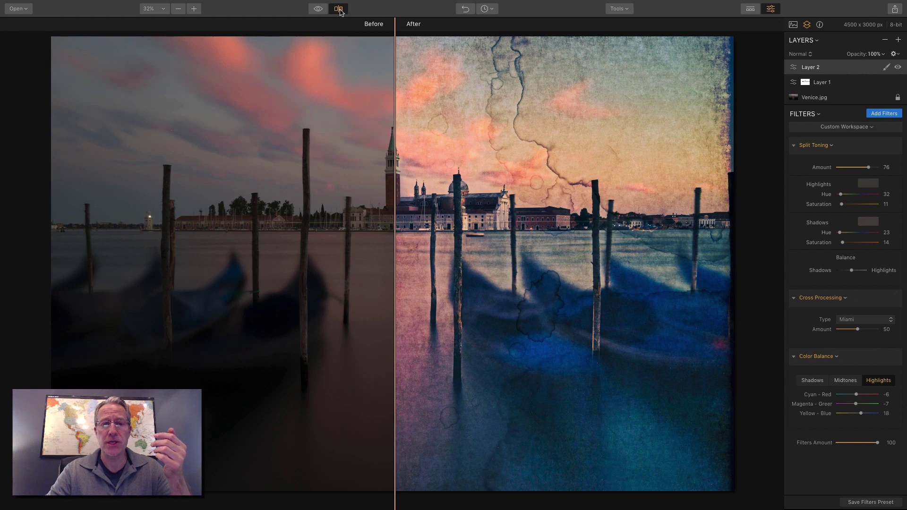
click(338, 9)
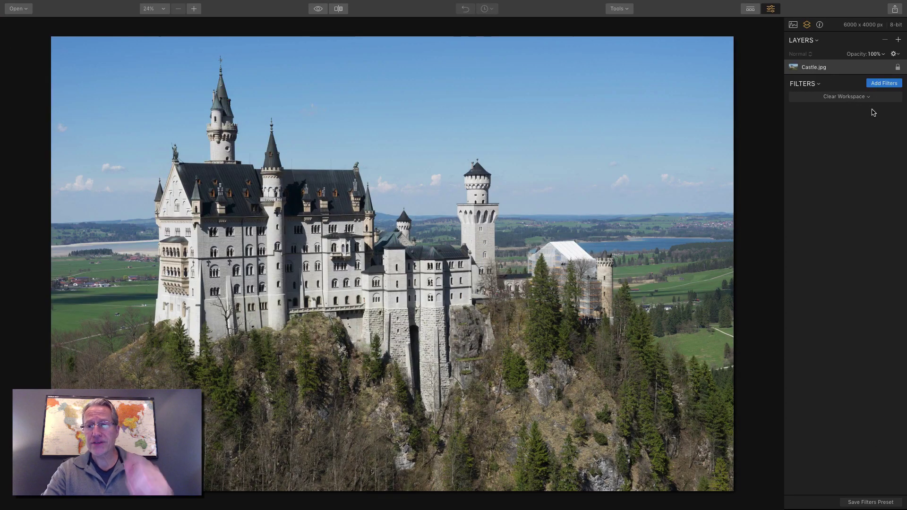
- Add the Accent - AI Filter, Tone, Vignette and B&W Conversion filters to the castle photo
click(883, 84)
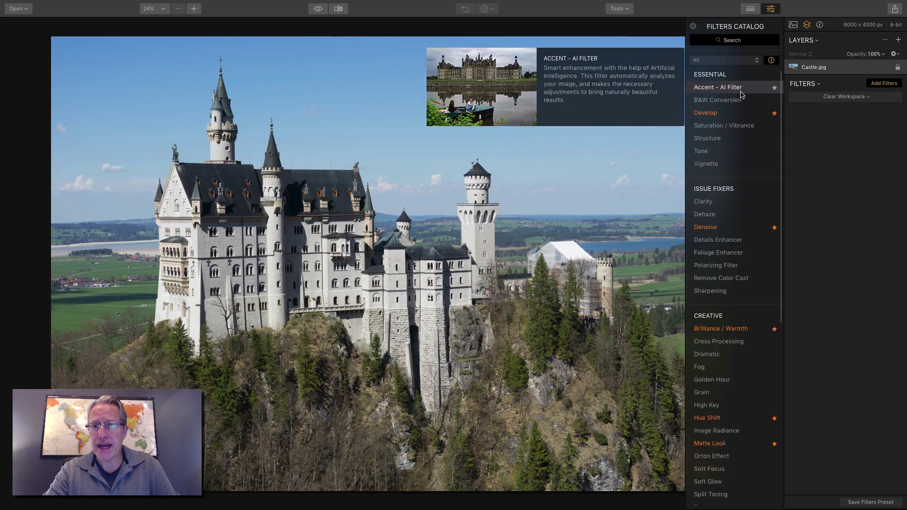
click(742, 89)
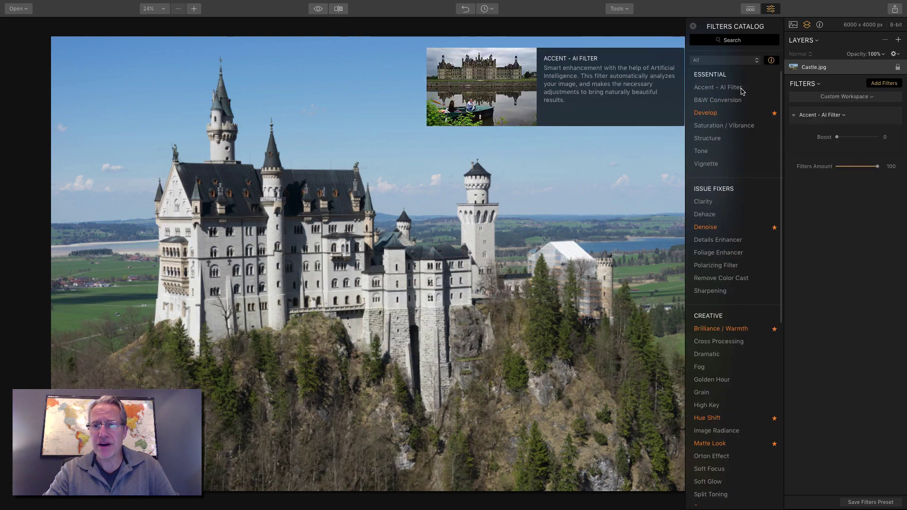
click(726, 152)
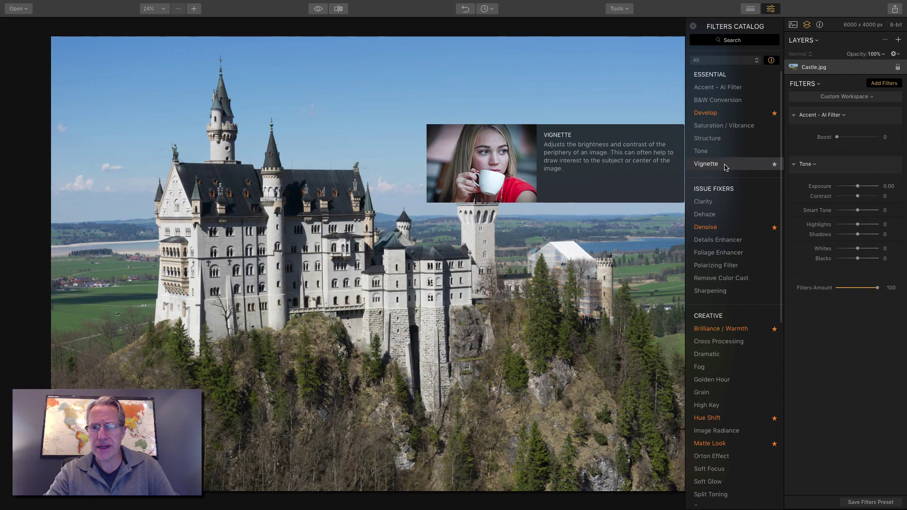
click(726, 164)
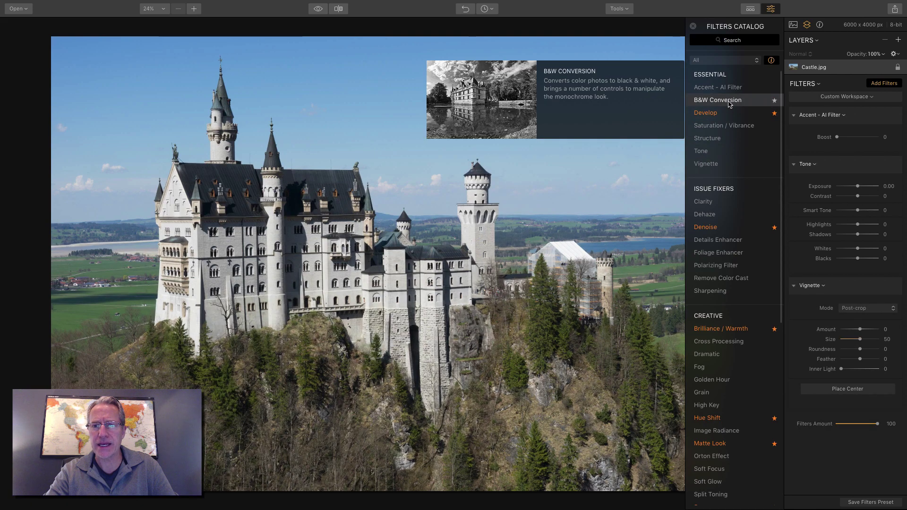
click(718, 99)
click(693, 26)
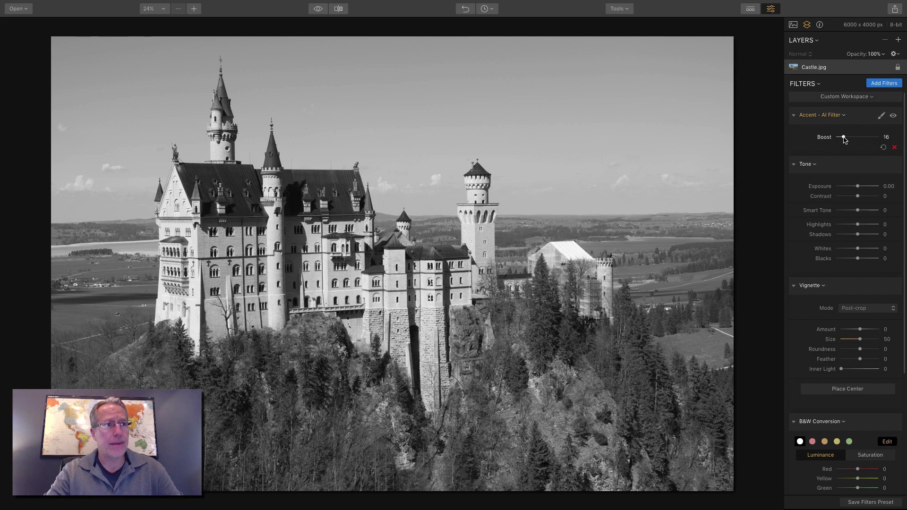
- Set the Accent - AI Filter Boost to 68 and Tone to Contrast 30, Highlights -16 and Whites -30
drag(836, 138, 865, 139)
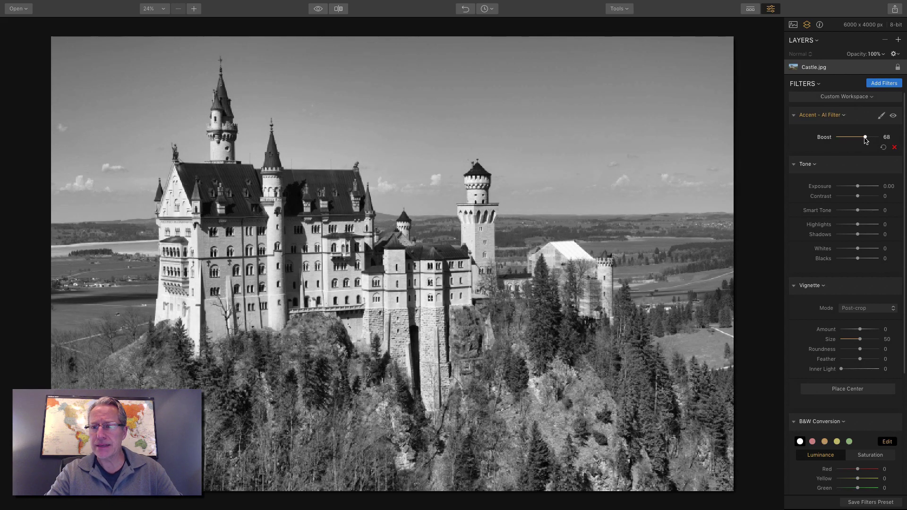
drag(858, 197, 852, 251)
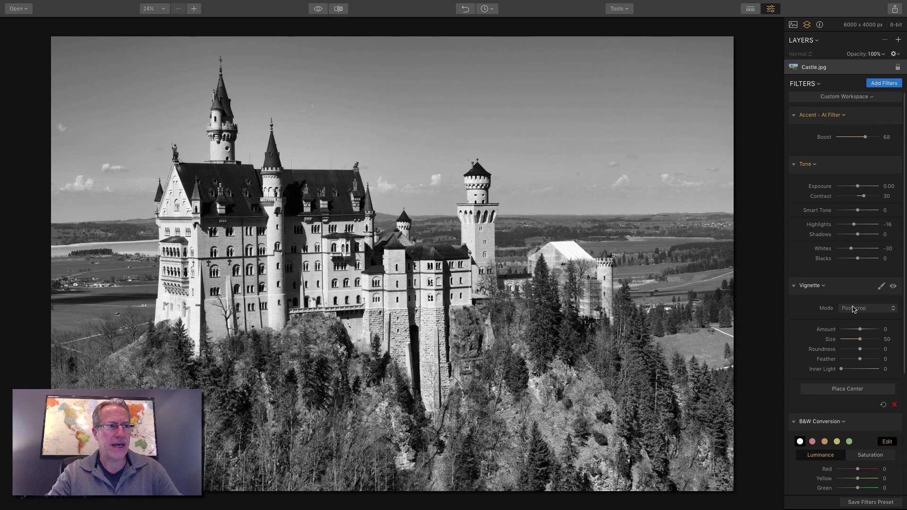
- Set Vignette to Amount -47 and Size 34 and B&W Conversion Contrast to 35, and compare the result with the original
drag(859, 329, 854, 340)
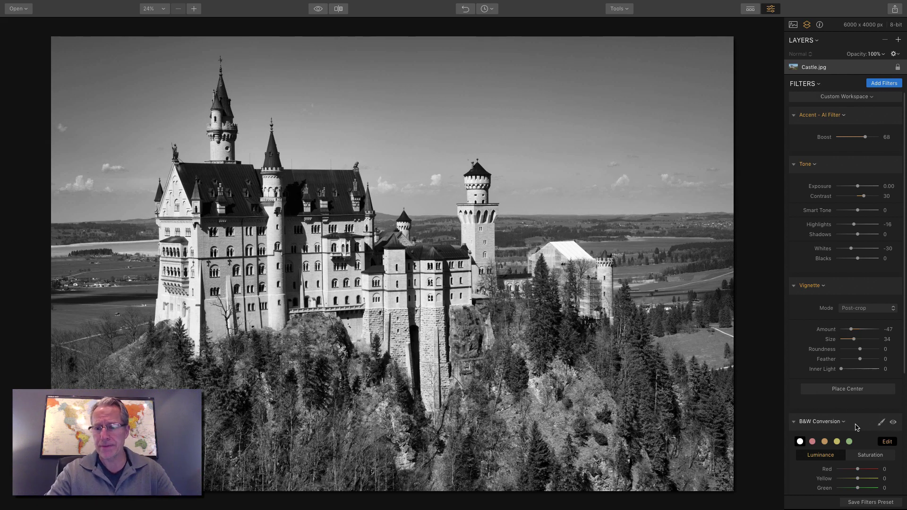
scroll(857, 429, down, 5)
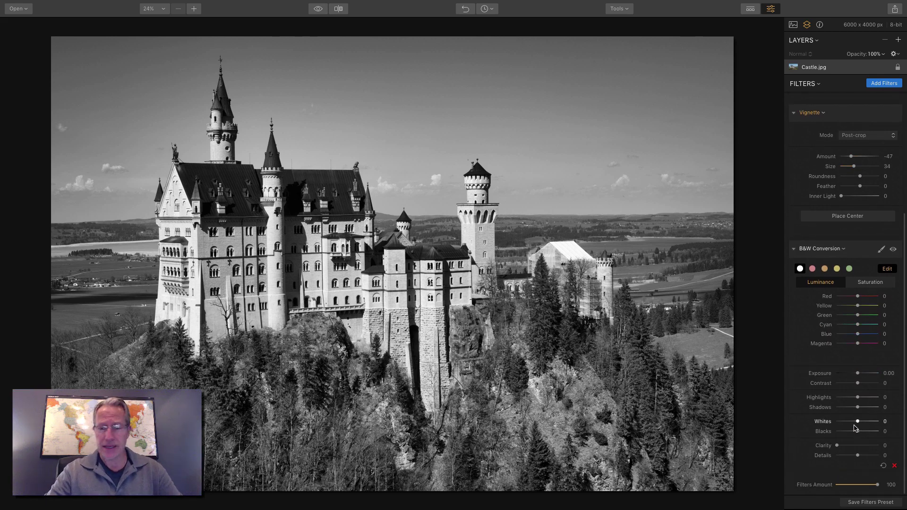
drag(856, 384, 864, 383)
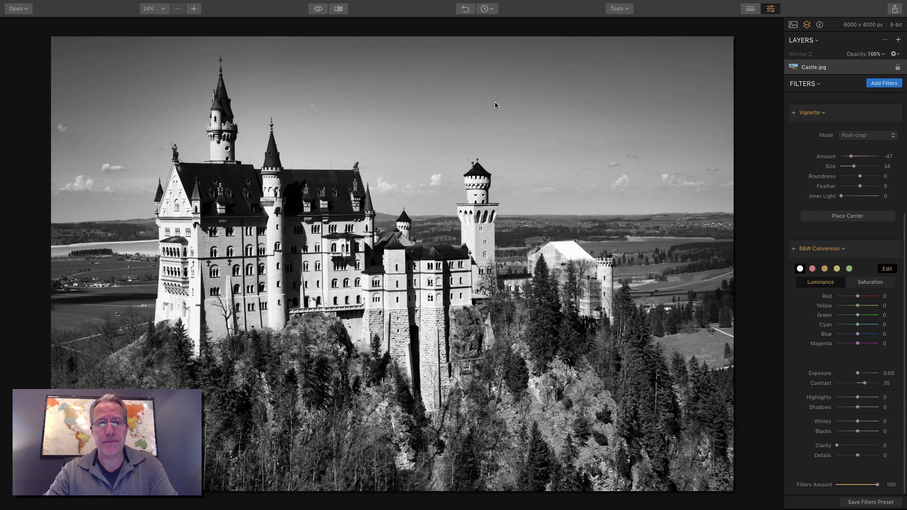
click(324, 11)
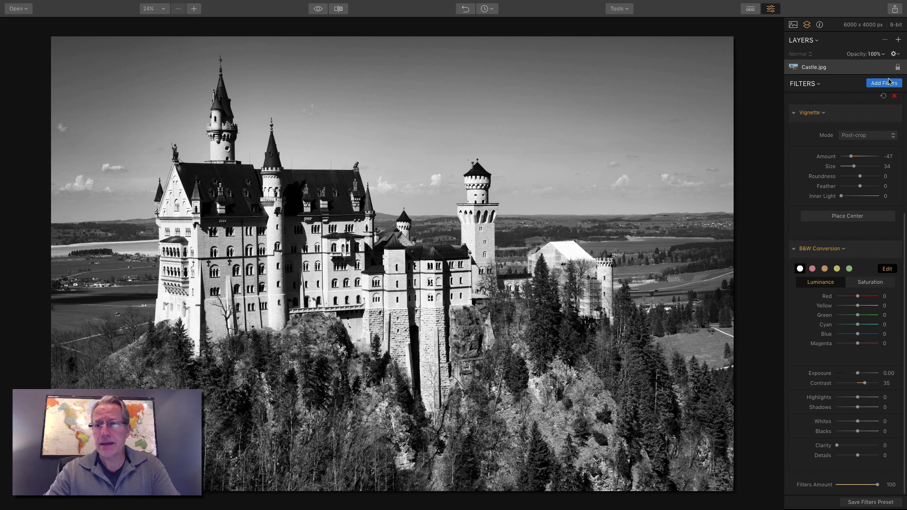
- Create a new adjustment layer with the Deep Blue Goodbye preset and review the filters it contains
click(899, 40)
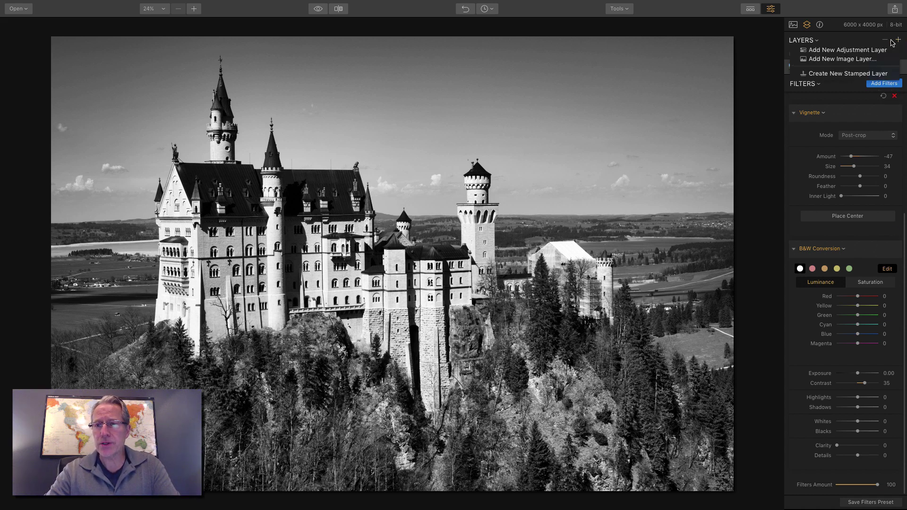
click(863, 50)
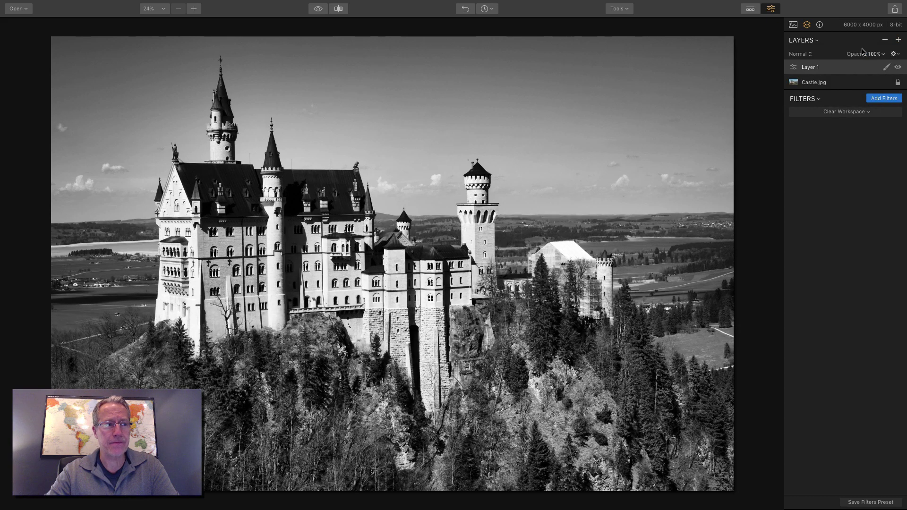
click(751, 9)
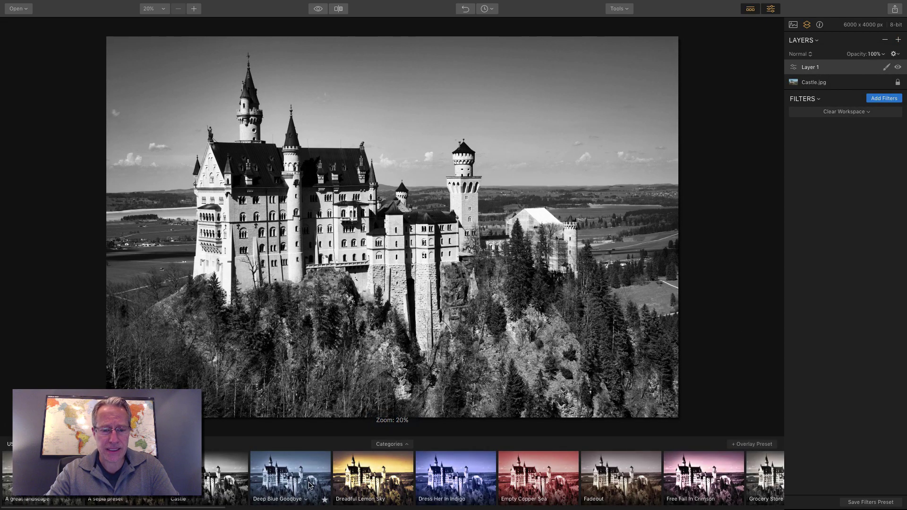
click(290, 476)
click(751, 9)
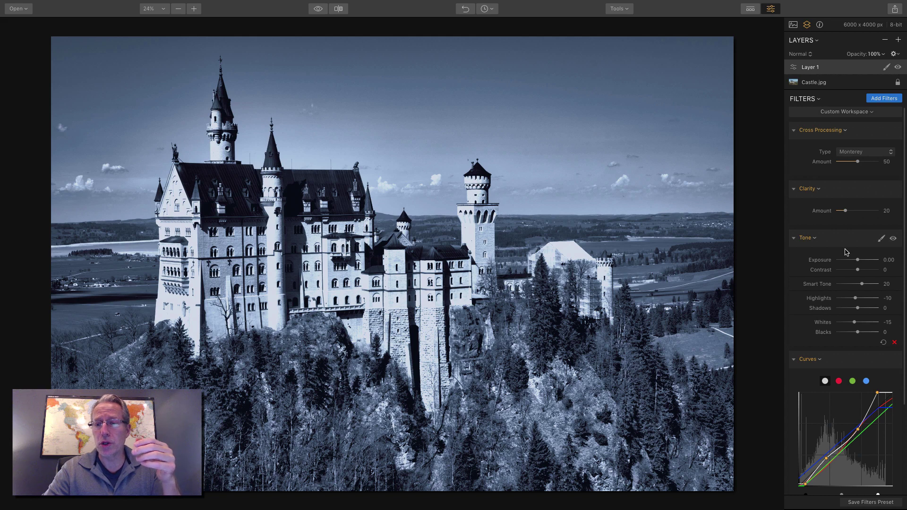
scroll(859, 193, down, 5)
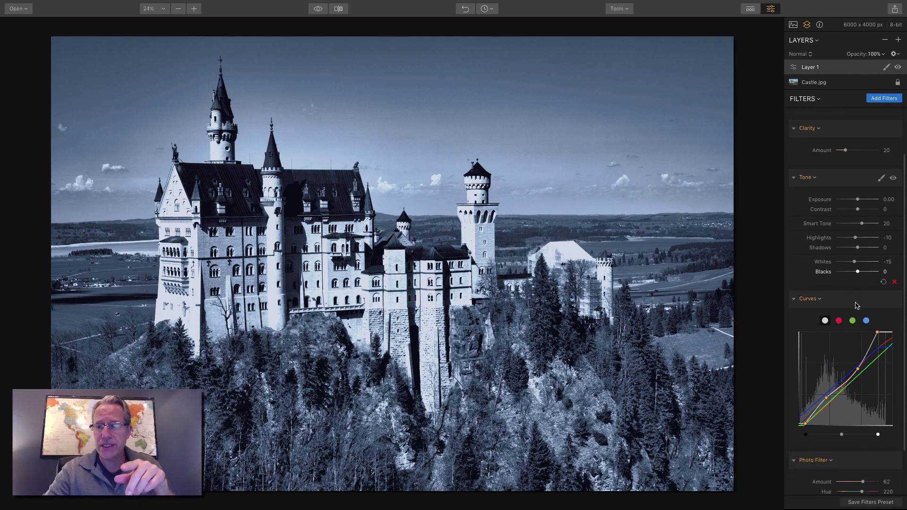
scroll(860, 366, down, 3)
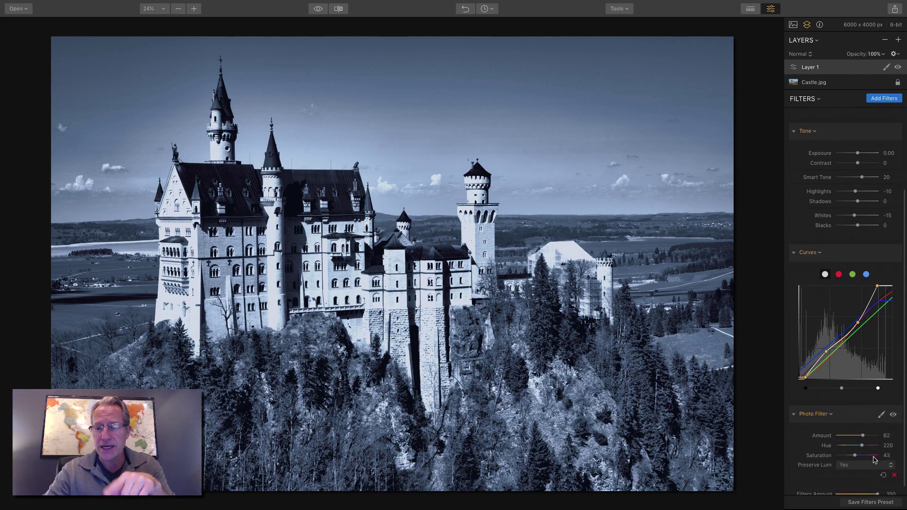
scroll(871, 458, up, 5)
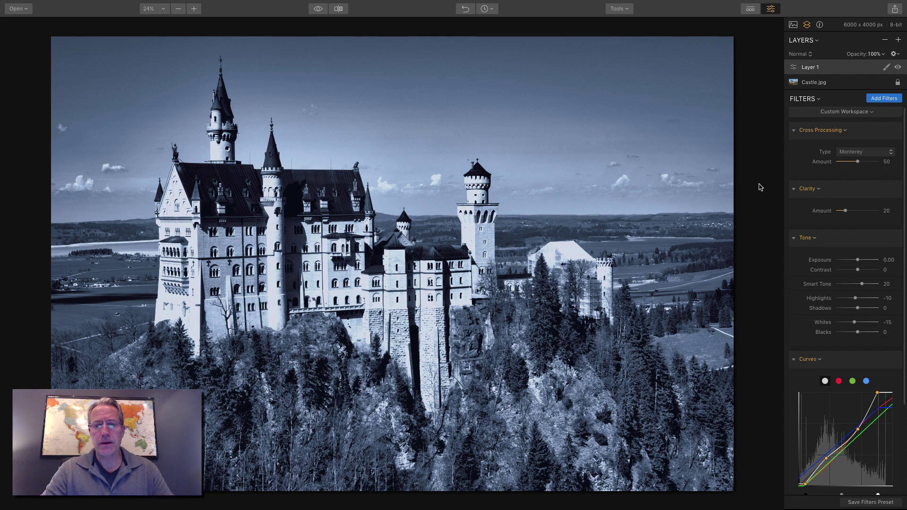
- Add Snowflake Overlay.jpg from the Textures folder as a new image layer above the adjustment layer
click(898, 40)
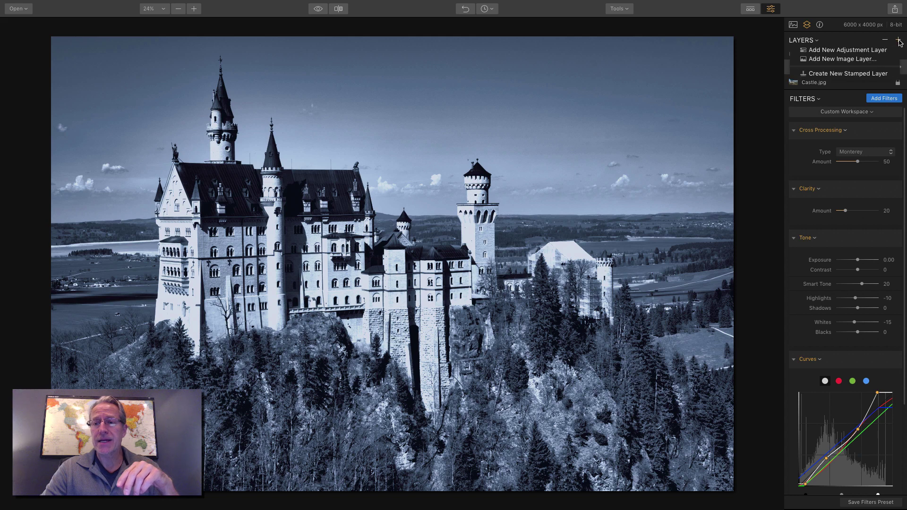
click(849, 59)
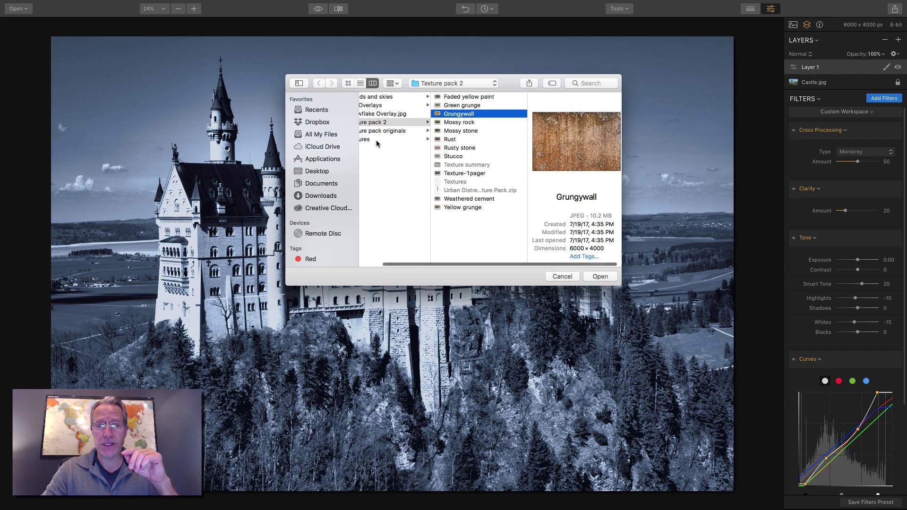
scroll(394, 128, left, 2)
click(402, 114)
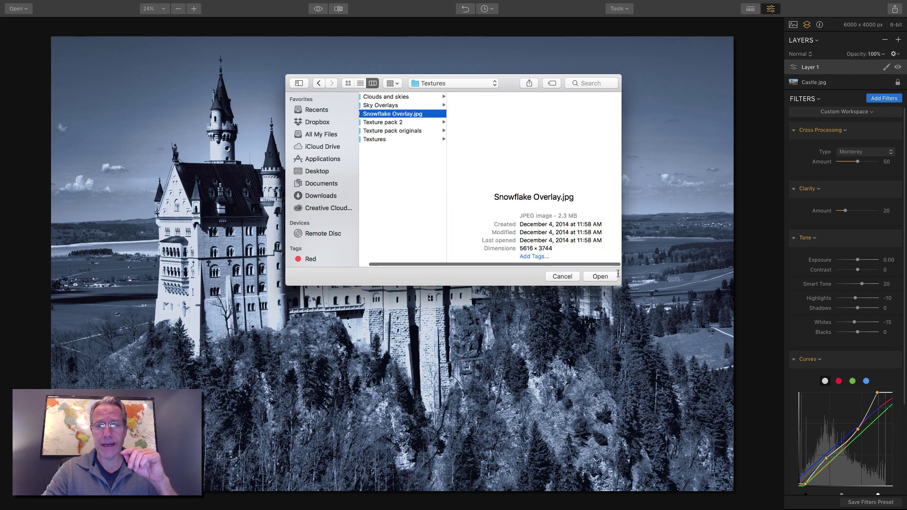
click(596, 277)
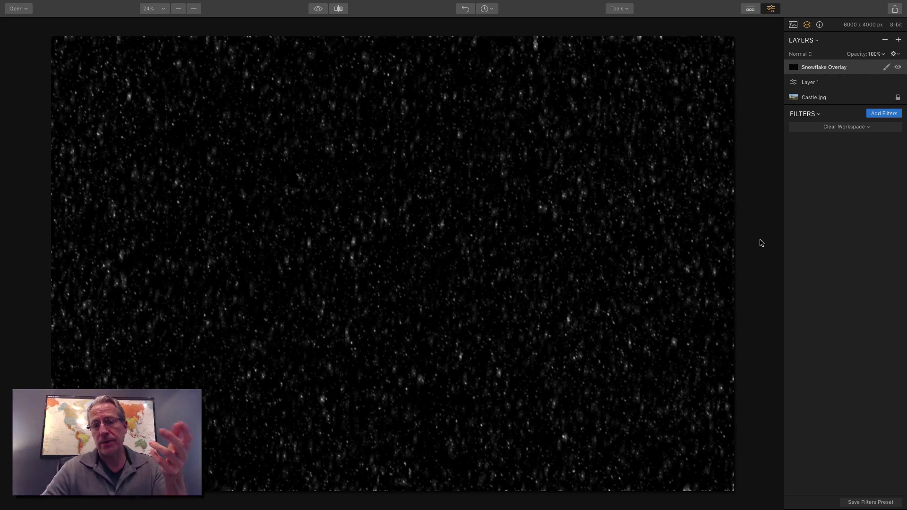
- Blend the Snowflake Overlay layer in Screen mode at 100% opacity and compare the photo with and without it
click(880, 54)
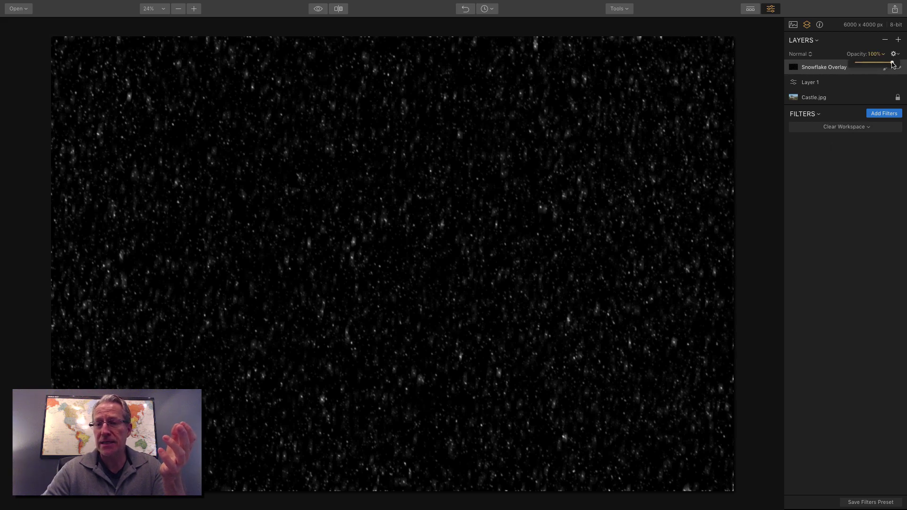
mouse_move(892, 62)
mouse_down()
mouse_move(877, 63)
mouse_move(892, 63)
mouse_up()
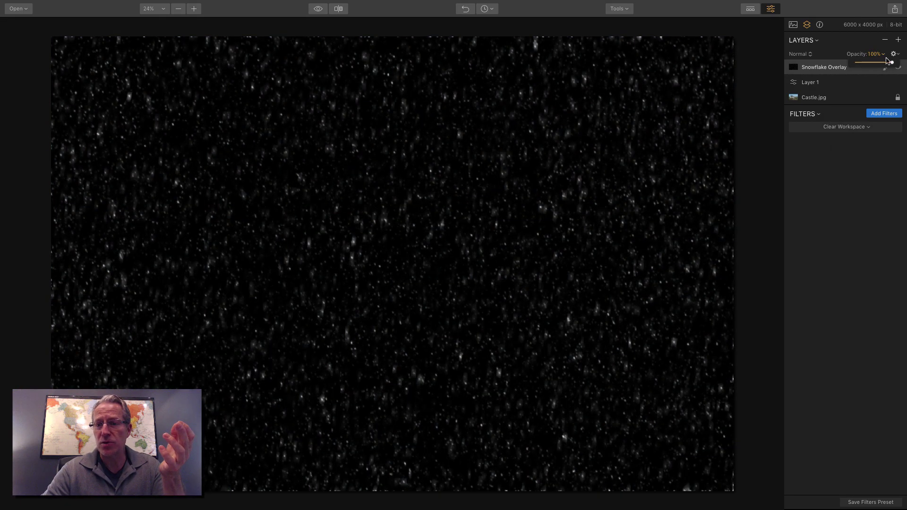
click(798, 55)
click(794, 109)
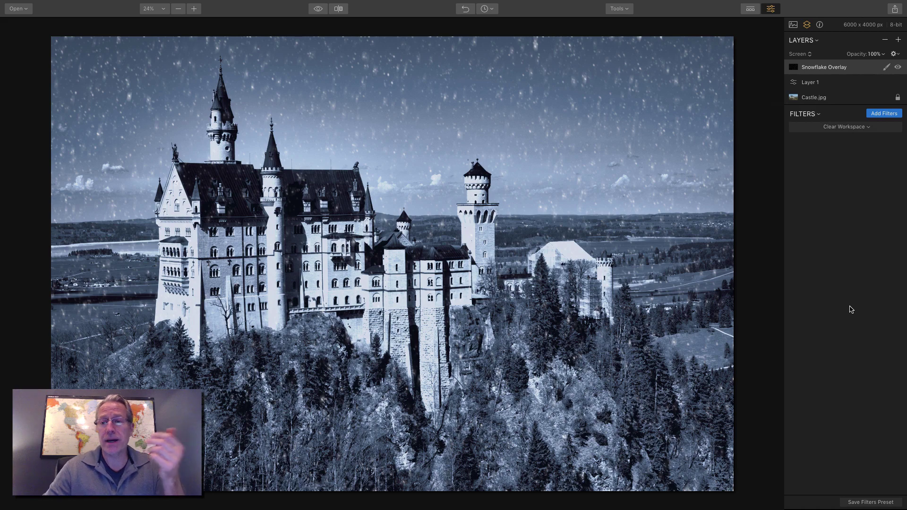
click(898, 67)
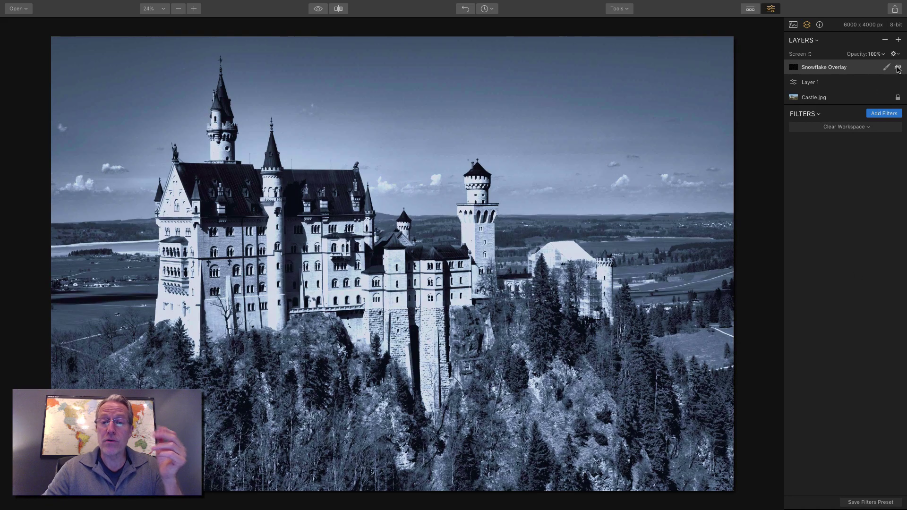
click(897, 67)
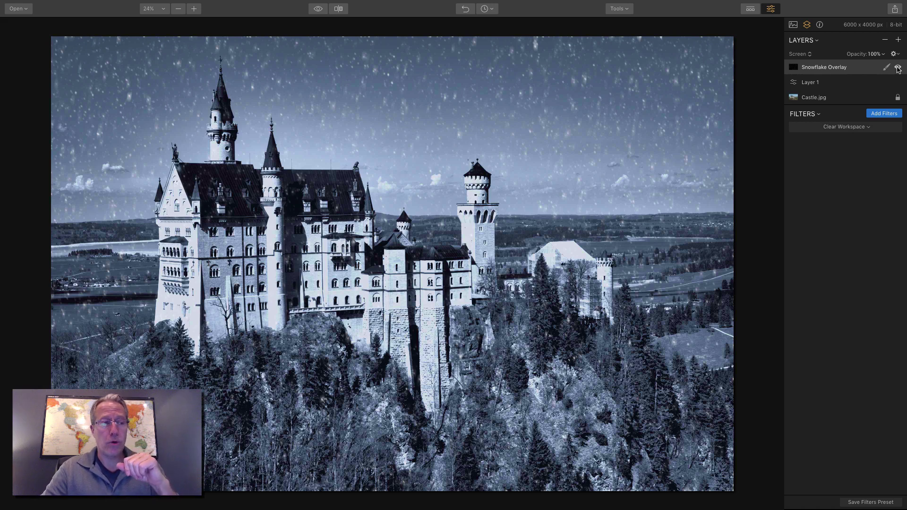
- Create a new adjustment layer above the Snowflake Overlay layer and add the Tone filter to it
click(897, 40)
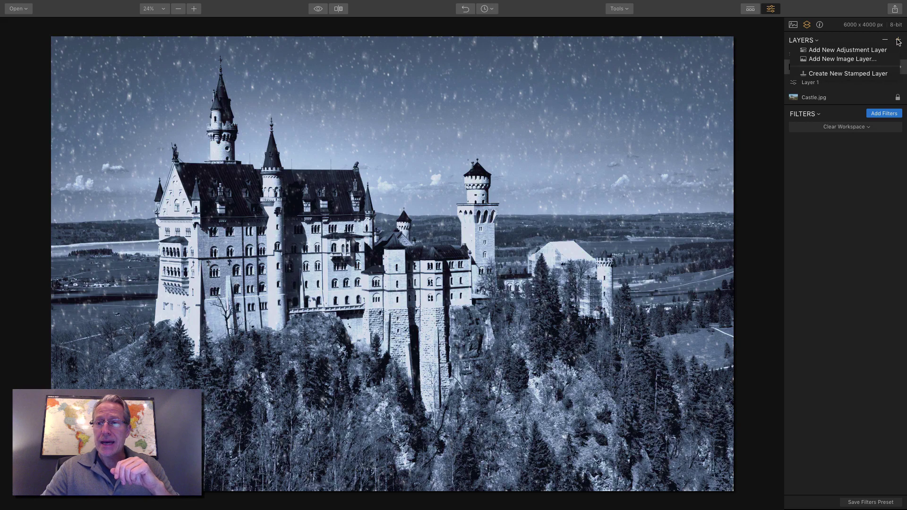
click(860, 50)
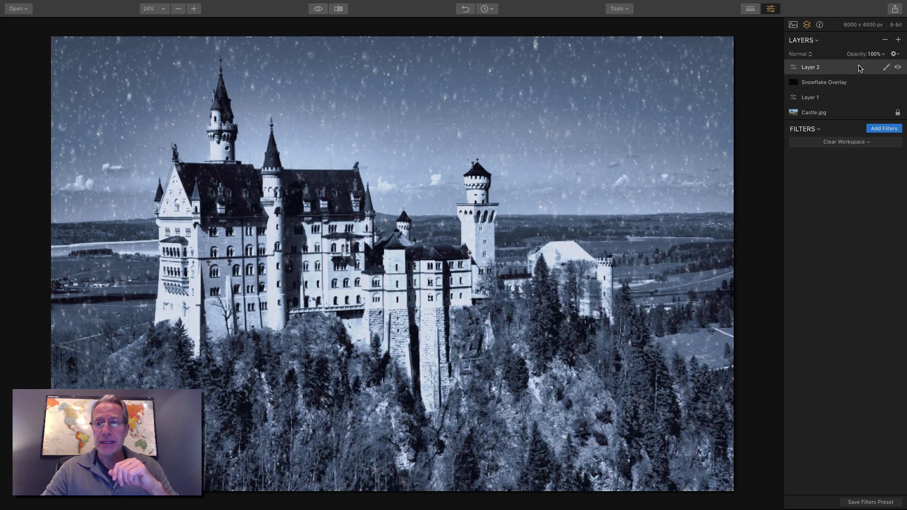
click(884, 129)
scroll(740, 141, up, 5)
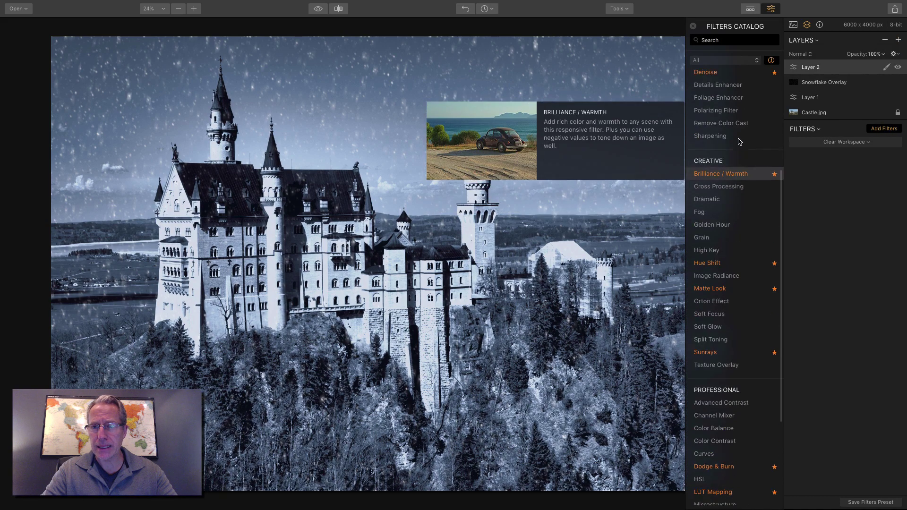
click(718, 152)
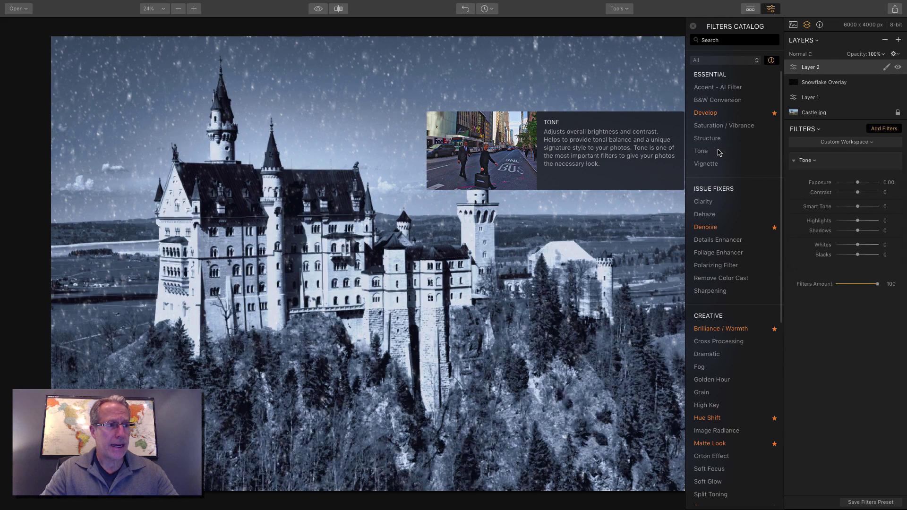
- Add the Dramatic, Fog, Image Radiance and Orton Effect filters to Layer 2
scroll(723, 203, down, 2)
scroll(724, 203, down, 4)
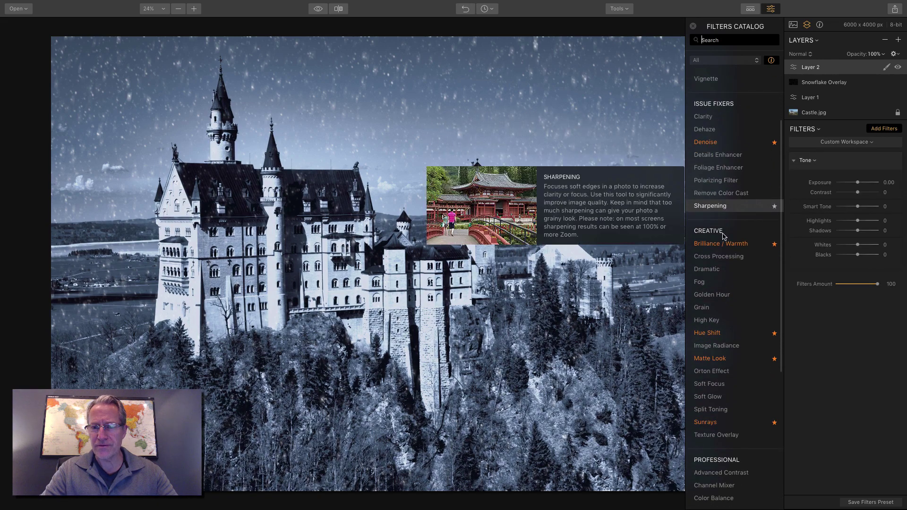
click(706, 268)
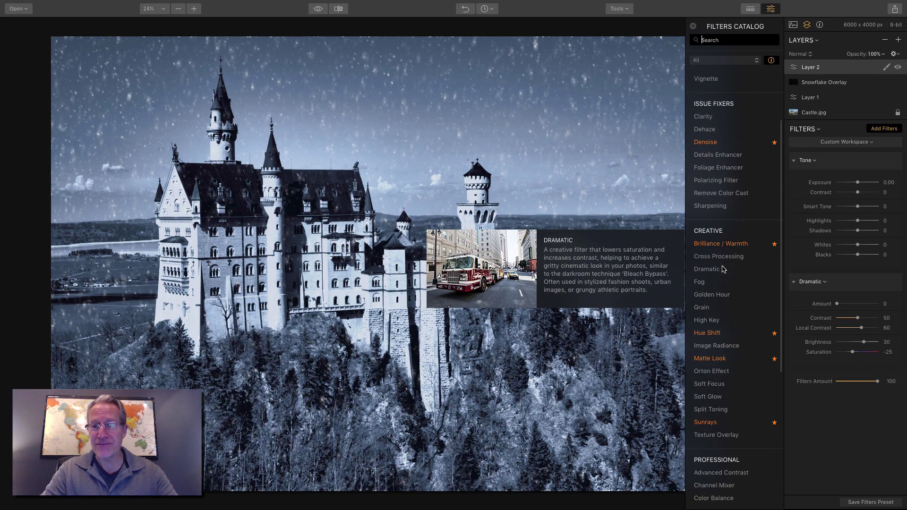
scroll(721, 269, down, 1)
click(721, 268)
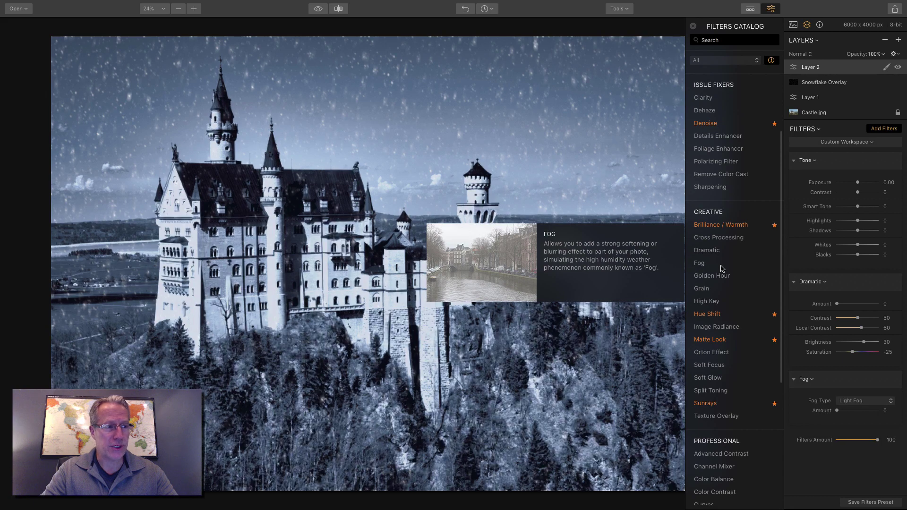
scroll(723, 271, down, 3)
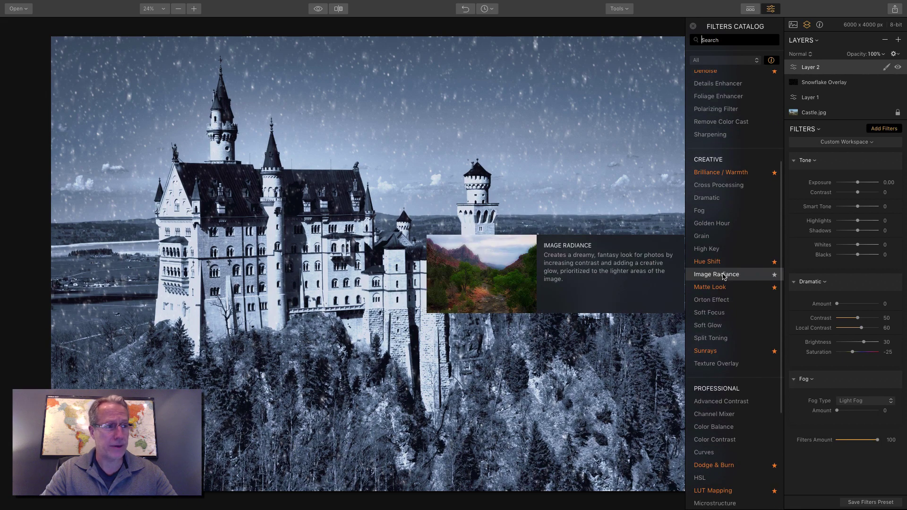
click(723, 275)
scroll(722, 276, down, 2)
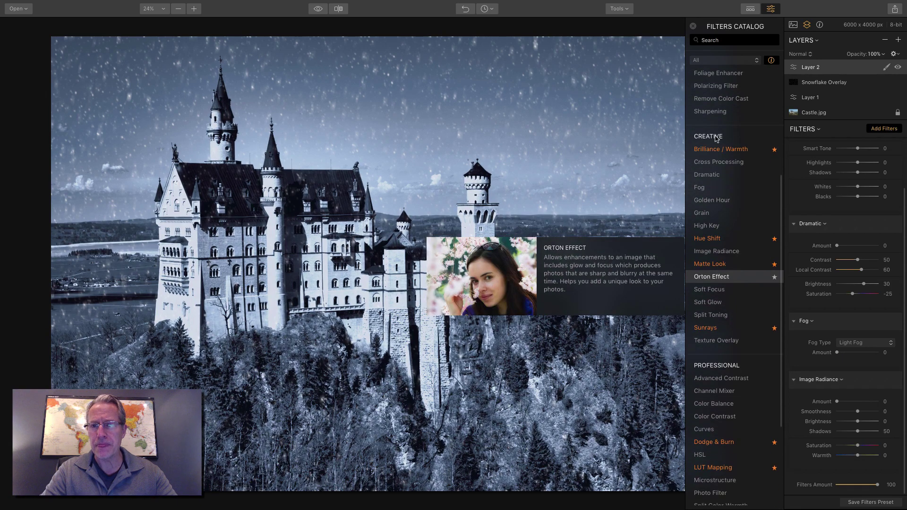
click(693, 26)
scroll(861, 272, up, 2)
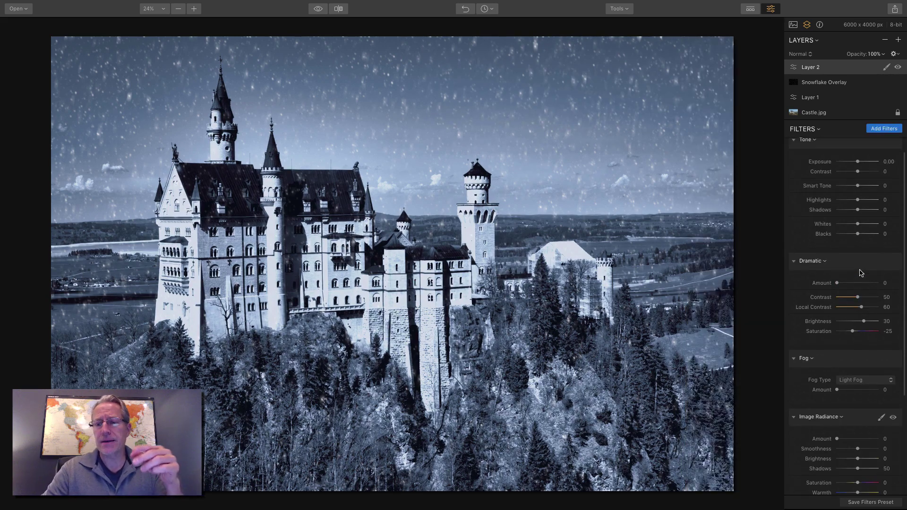
- Set the Tone filter to Contrast 34, Highlights 20, Shadows -22 and Blacks -23
scroll(860, 273, up, 1)
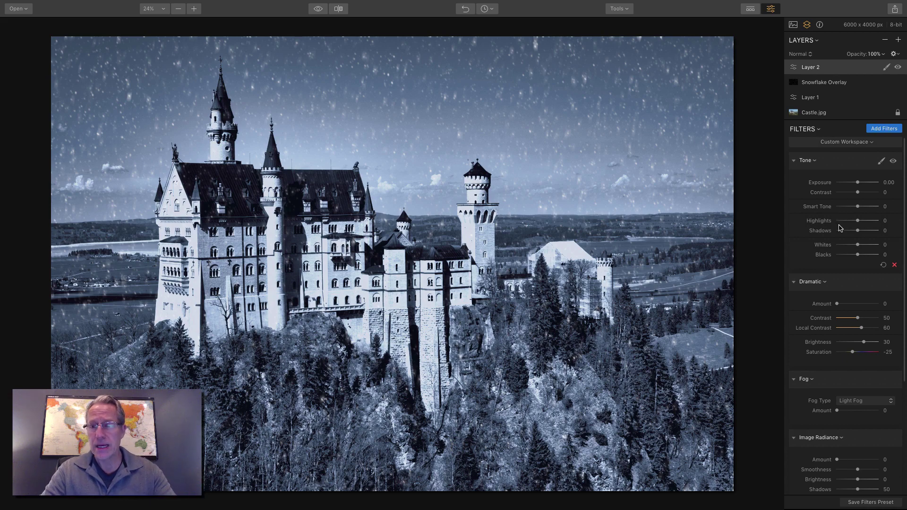
drag(857, 192, 863, 194)
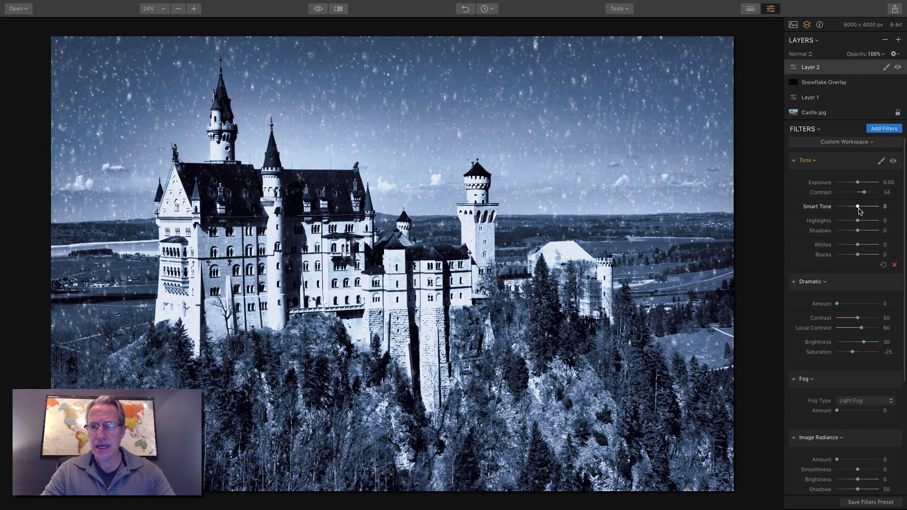
drag(857, 230, 855, 232)
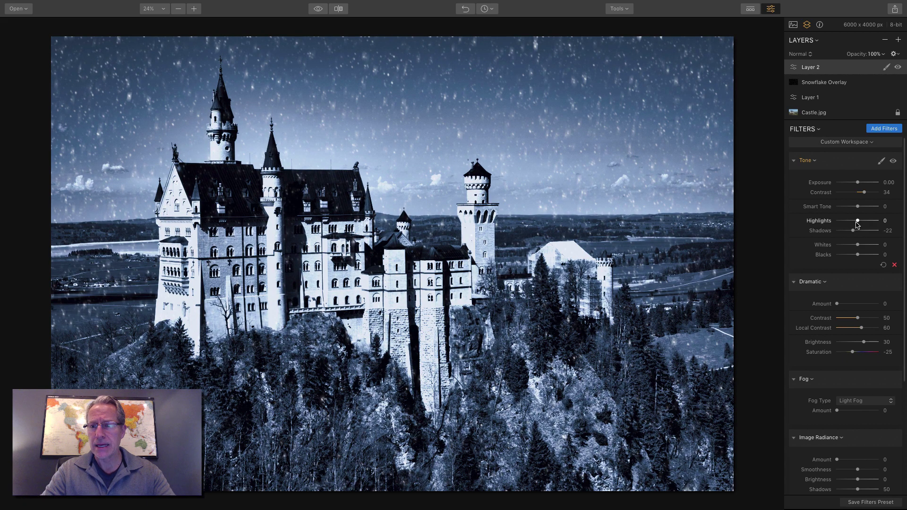
drag(857, 221, 862, 223)
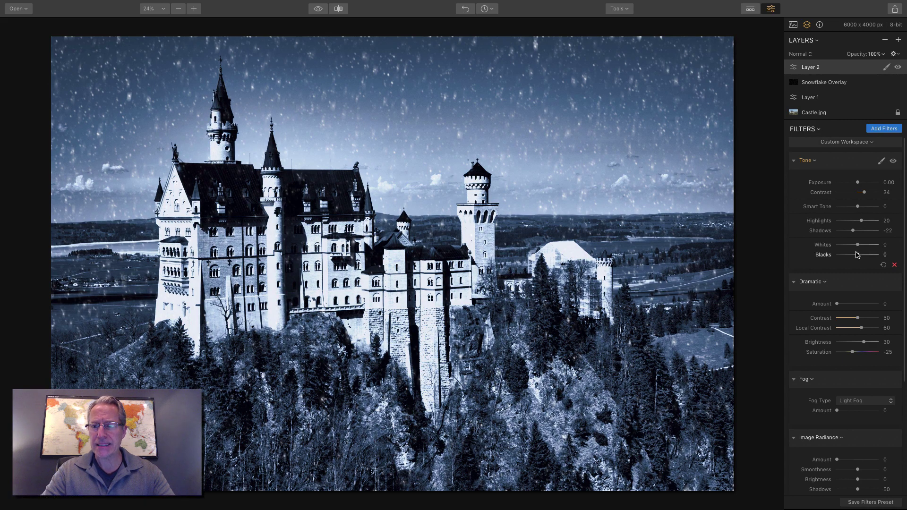
drag(858, 256, 853, 257)
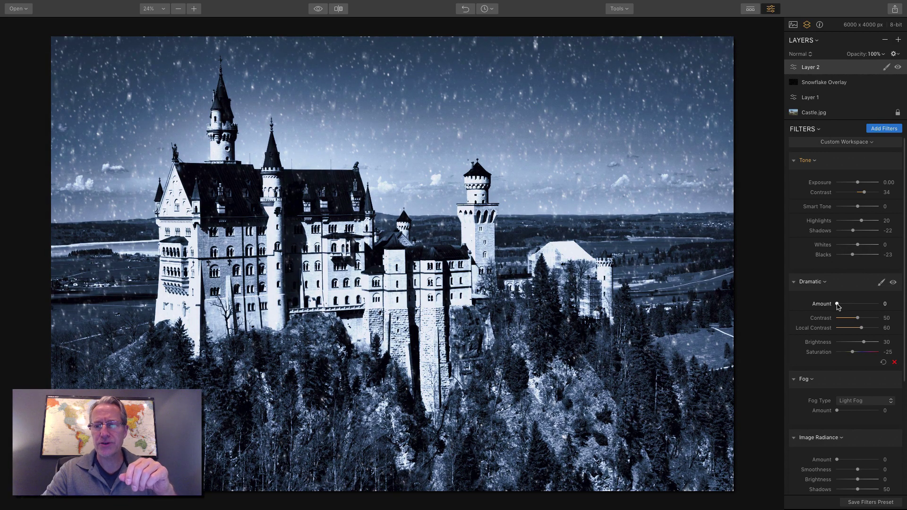
- Set the Dramatic Amount to 36 and the Light Fog Amount to 15, and compare the photo with and without the fog
drag(837, 305, 851, 306)
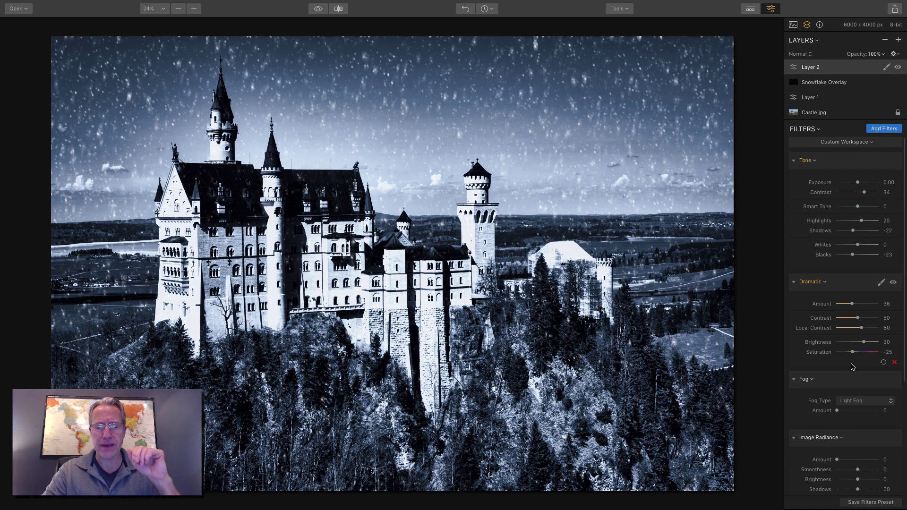
scroll(852, 366, down, 3)
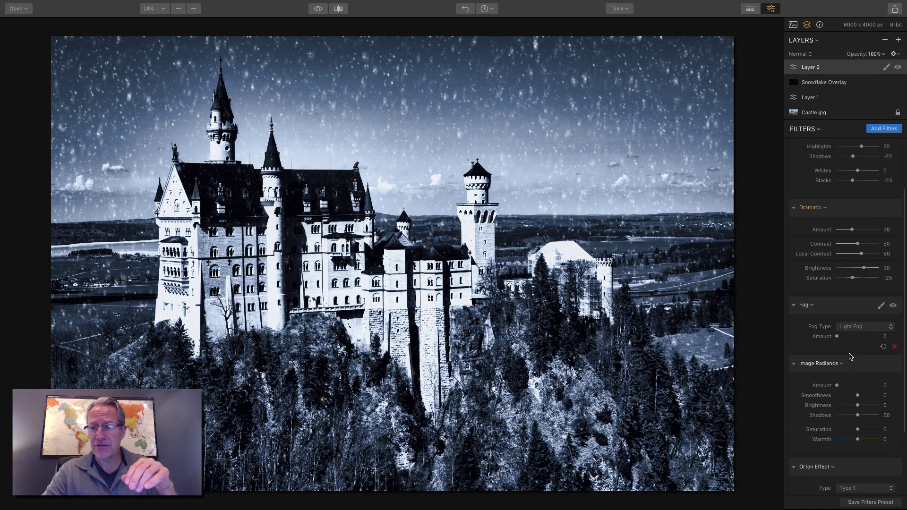
drag(839, 339, 843, 339)
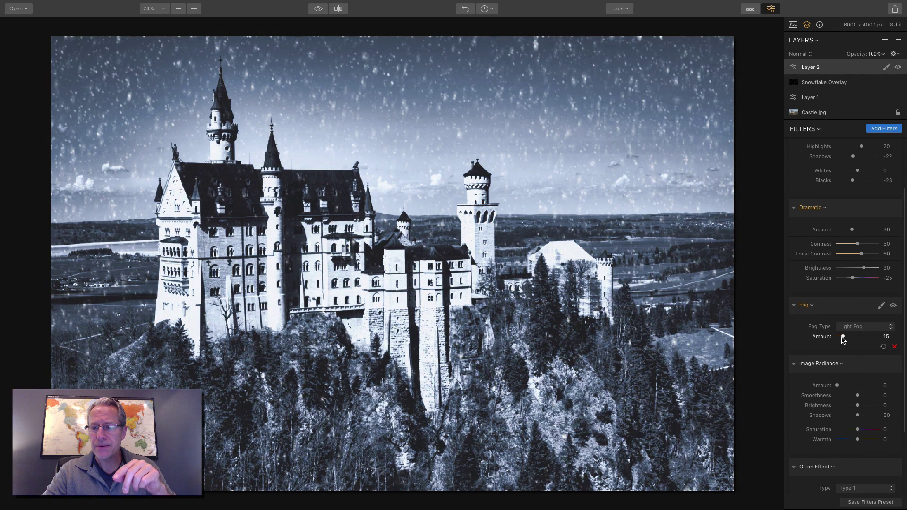
click(892, 306)
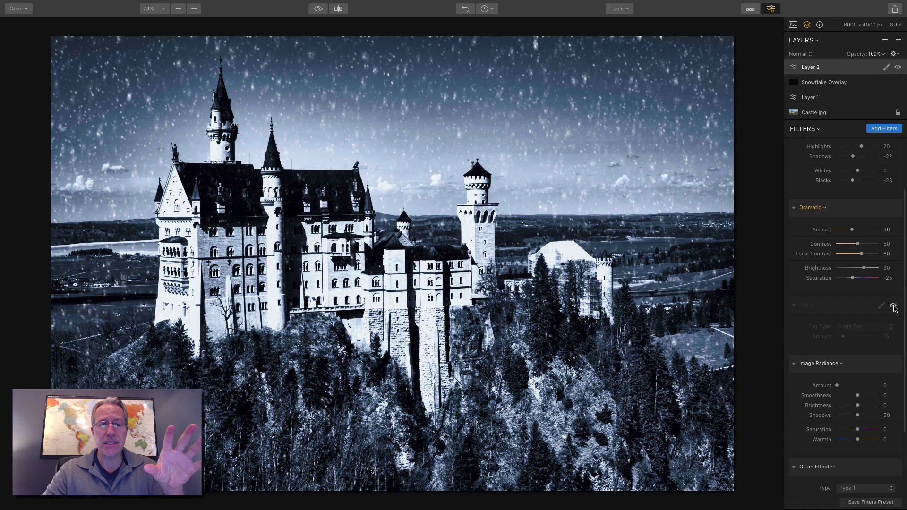
click(893, 305)
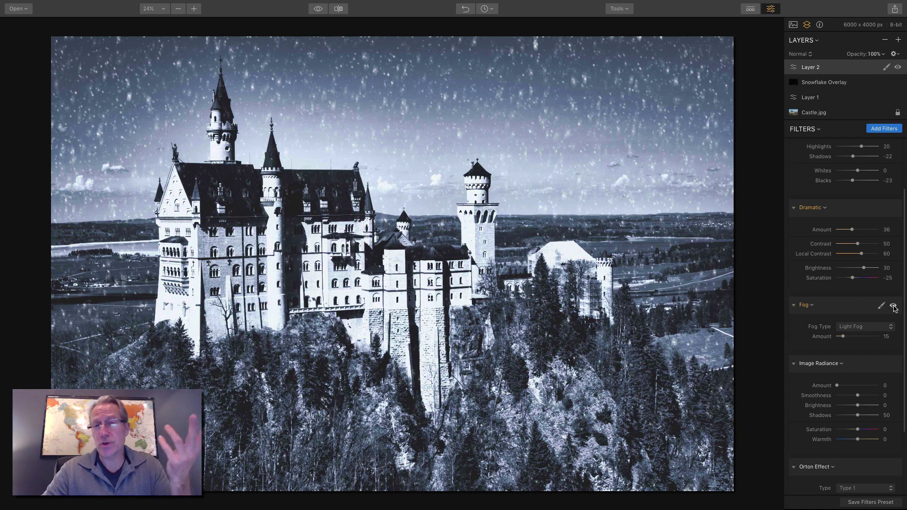
- Set Image Radiance to Amount 48, Smoothness 30 and Brightness -25, and compare the photo with and without the filter
scroll(835, 376, down, 3)
scroll(835, 375, down, 1)
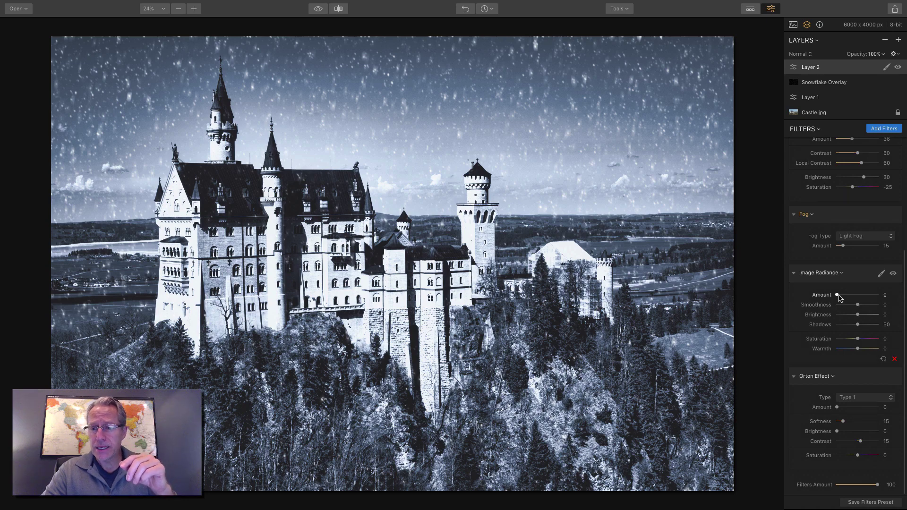
drag(836, 295, 858, 296)
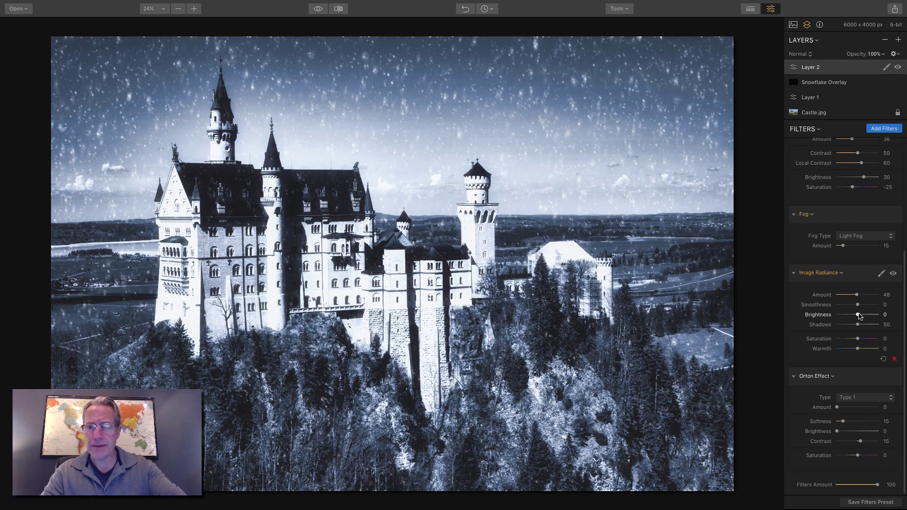
drag(857, 305, 864, 308)
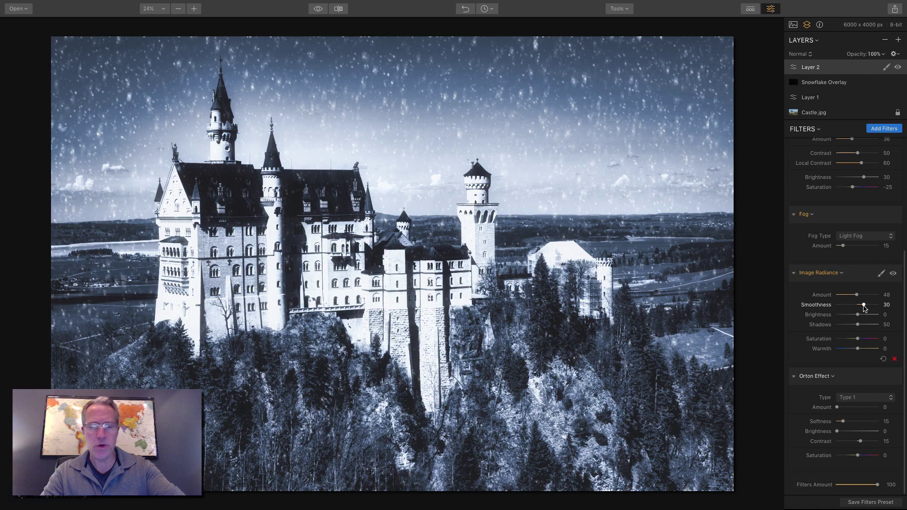
drag(858, 316, 853, 316)
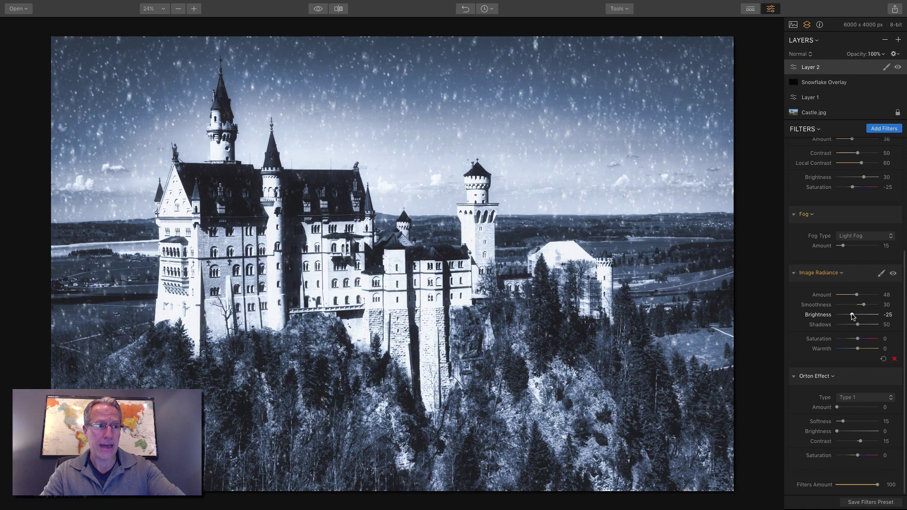
click(892, 274)
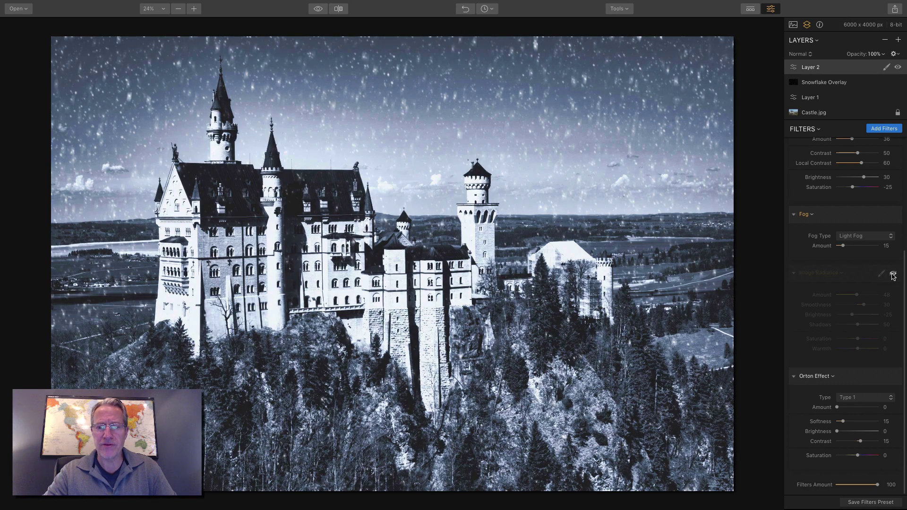
click(892, 274)
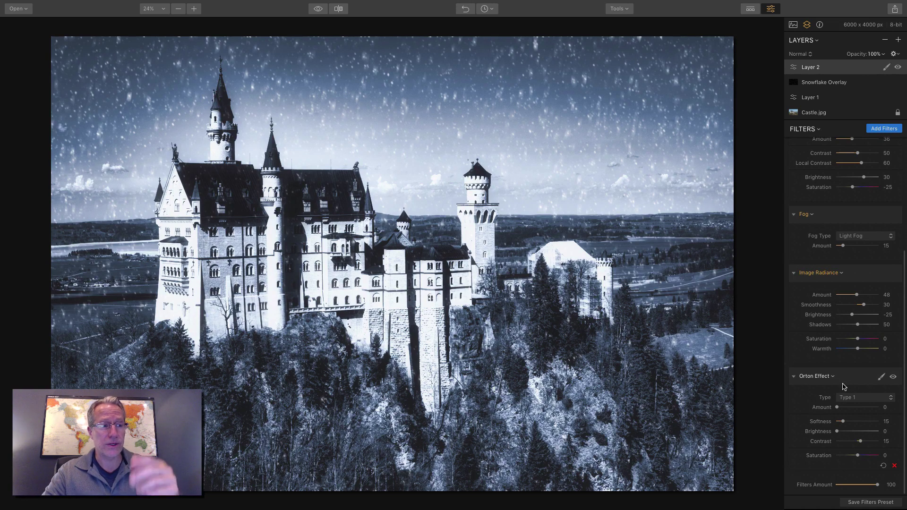
- Set the Orton Effect to Amount 36 and Contrast 48
drag(838, 407, 852, 407)
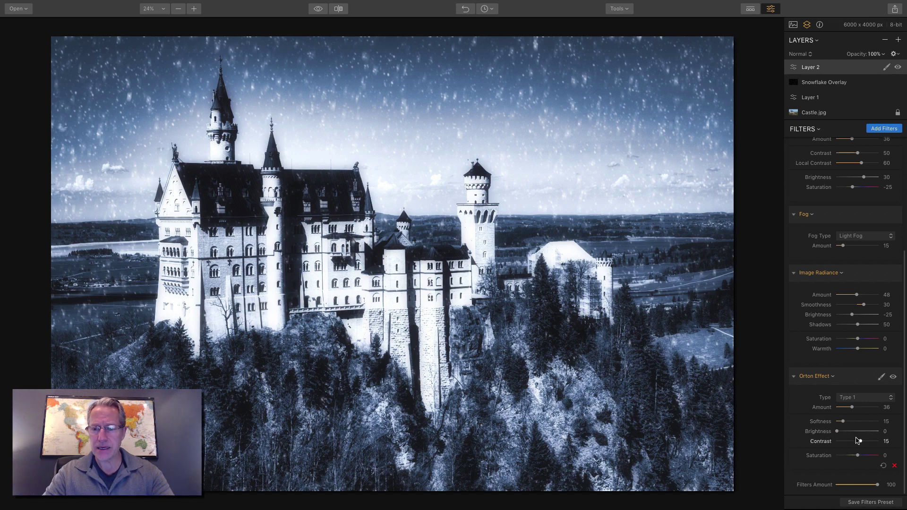
drag(861, 442, 863, 443)
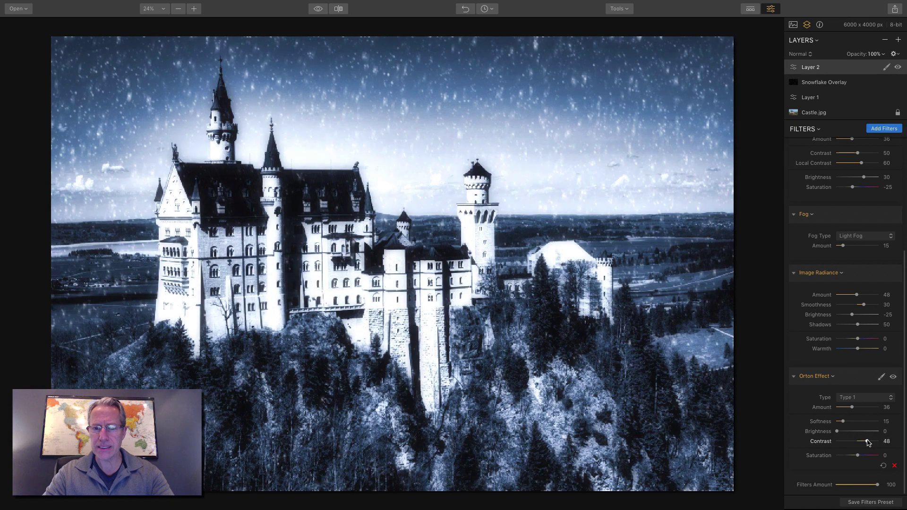
- Set the Tone filter's Highlights to -44 and Whites to -43, and compare the result with the original photo
scroll(869, 378, up, 6)
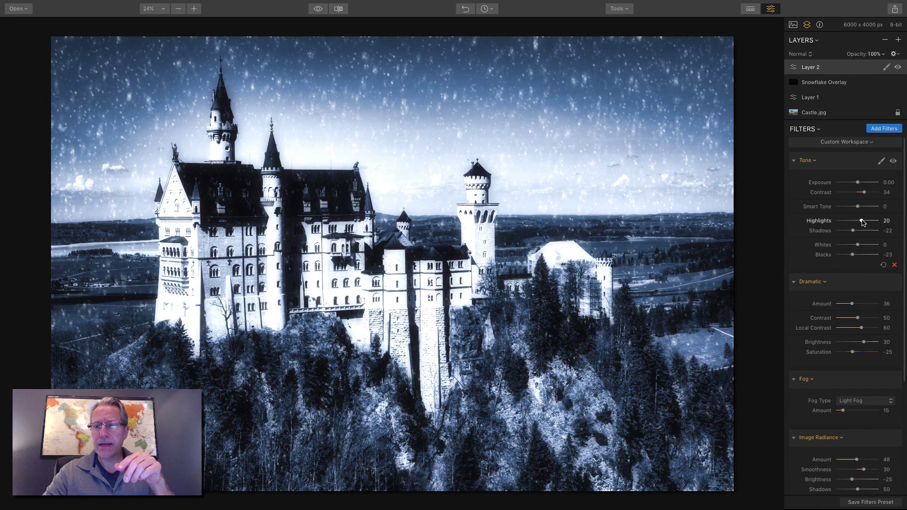
drag(858, 222, 853, 222)
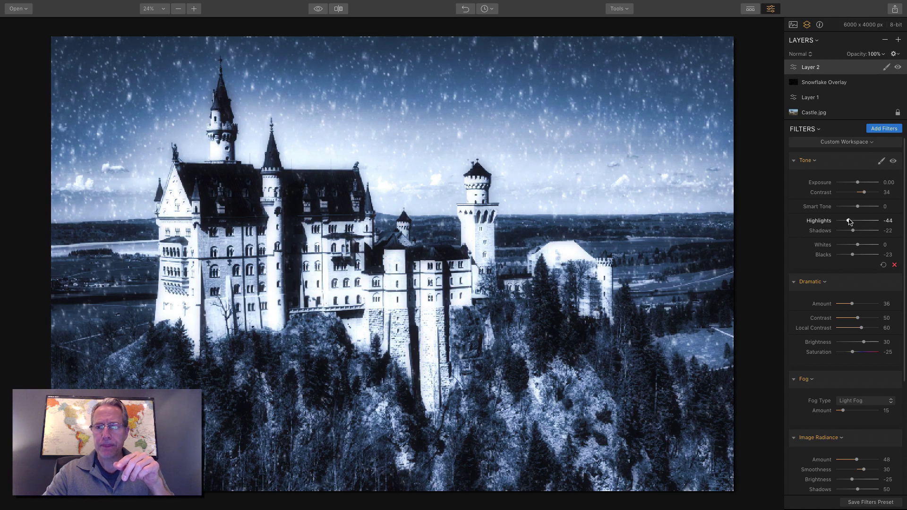
drag(856, 245, 849, 246)
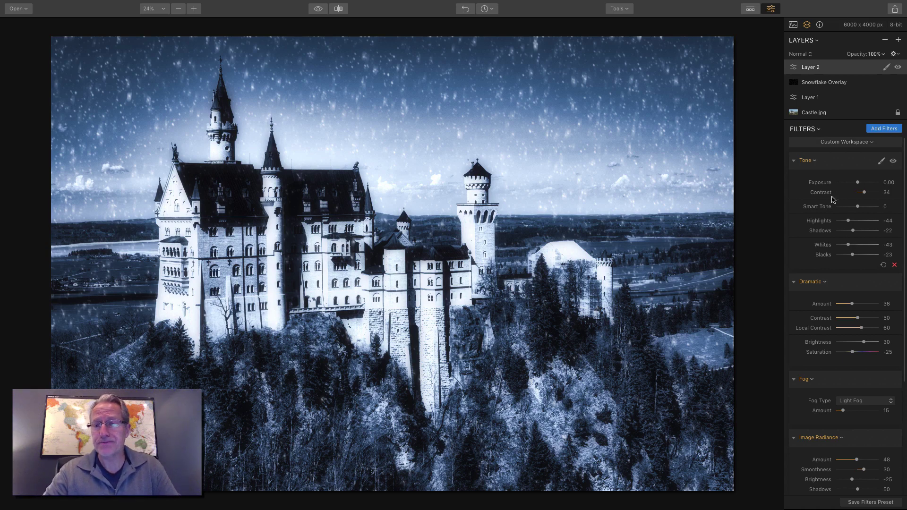
click(317, 9)
click(315, 13)
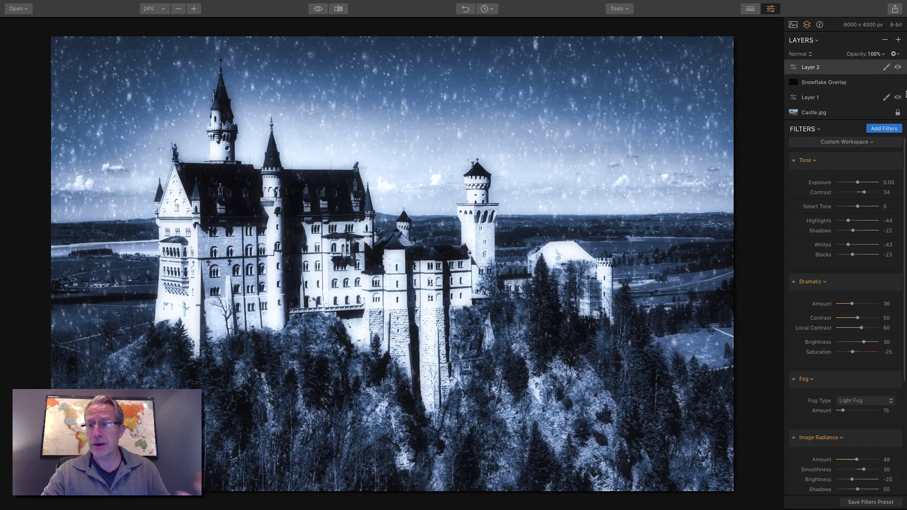
- Add a new adjustment layer with the Texture Overlay, B&W Conversion, Color Balance and Vignette filters
click(899, 41)
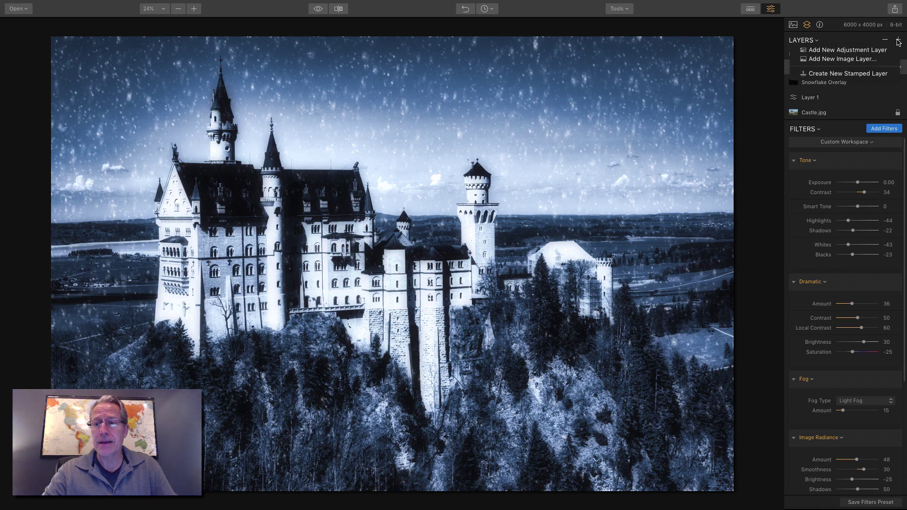
click(871, 50)
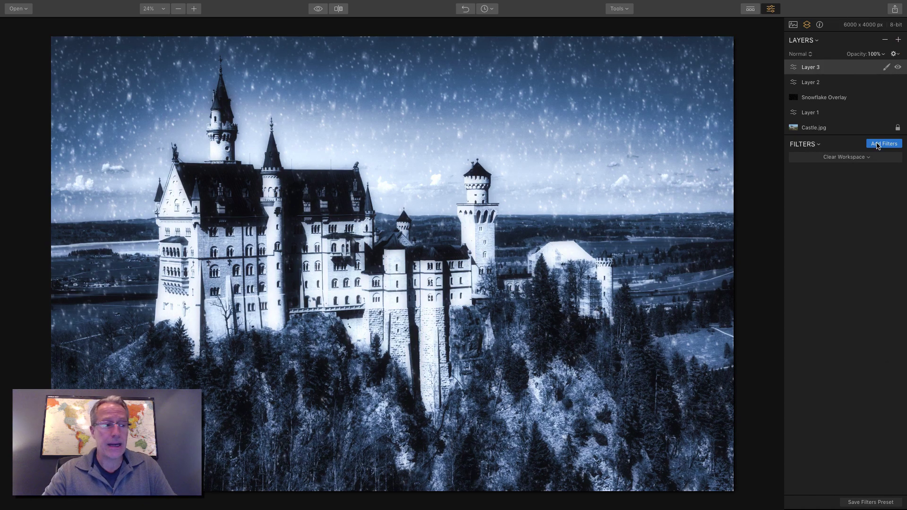
click(877, 144)
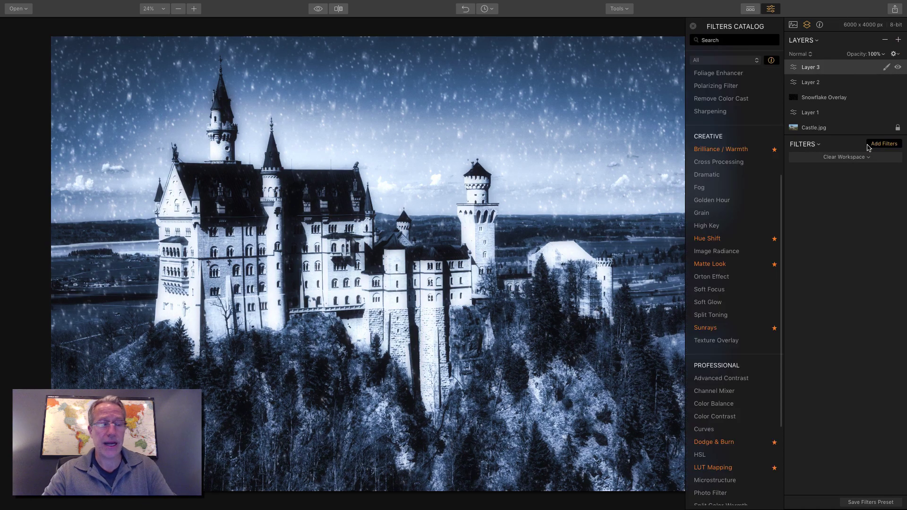
click(729, 340)
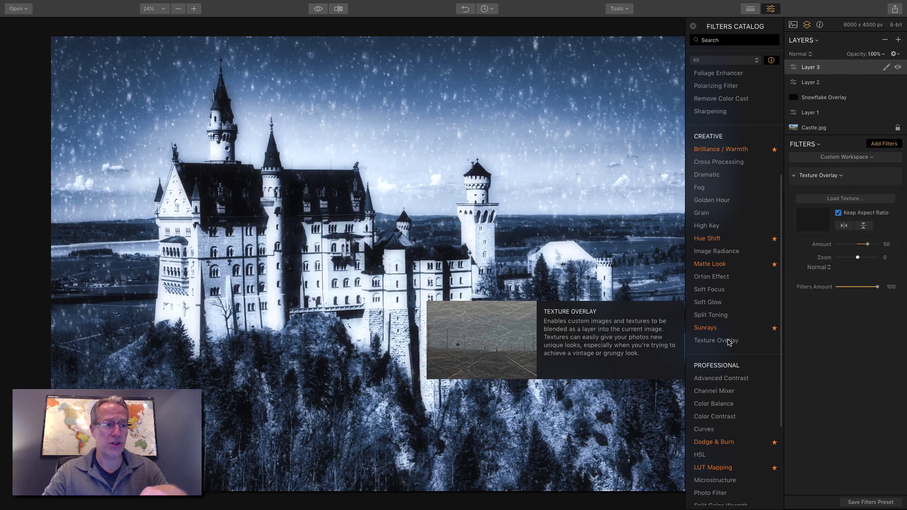
scroll(733, 189, up, 4)
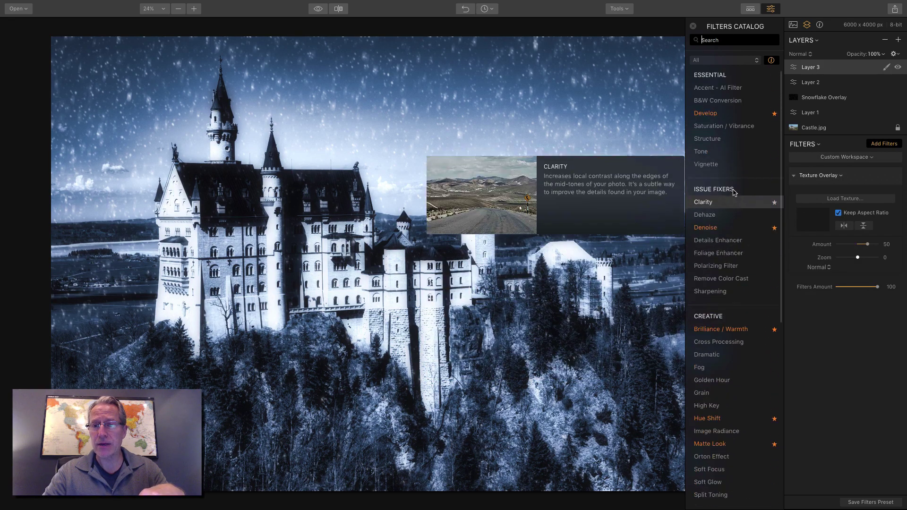
click(733, 101)
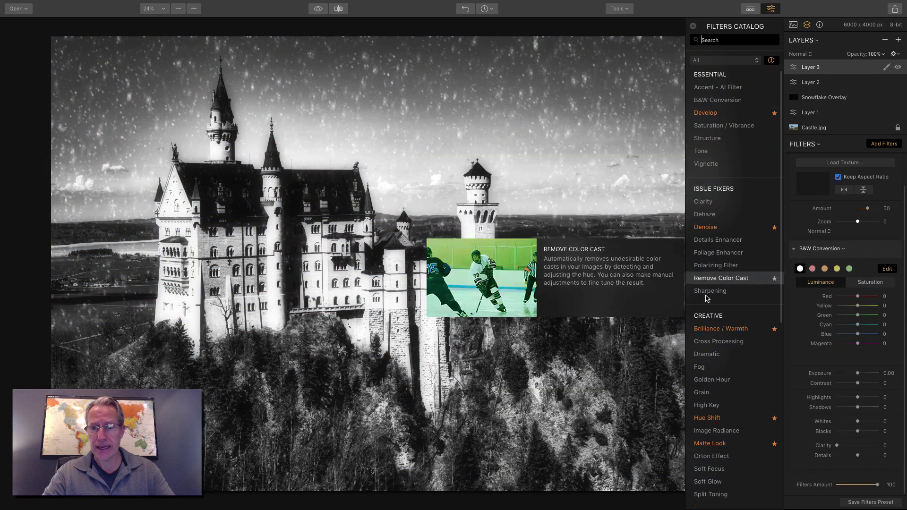
scroll(725, 334, down, 5)
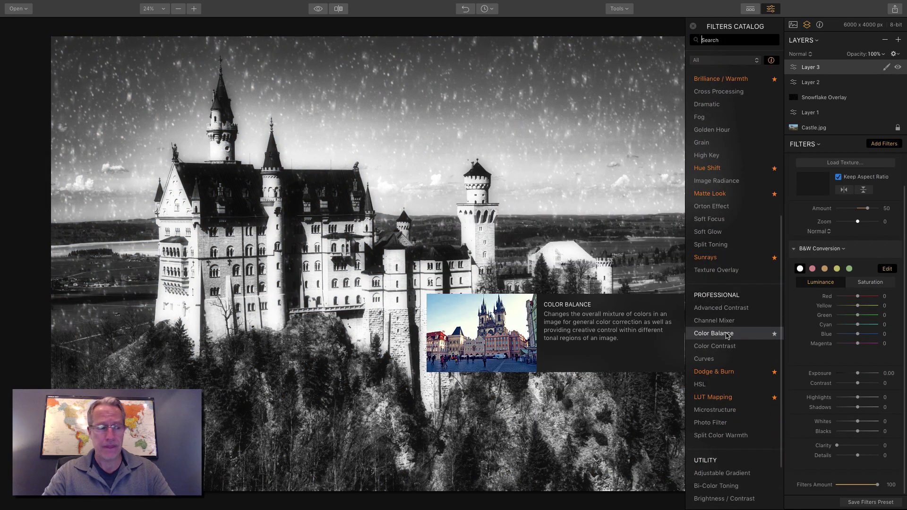
click(726, 334)
scroll(726, 333, up, 5)
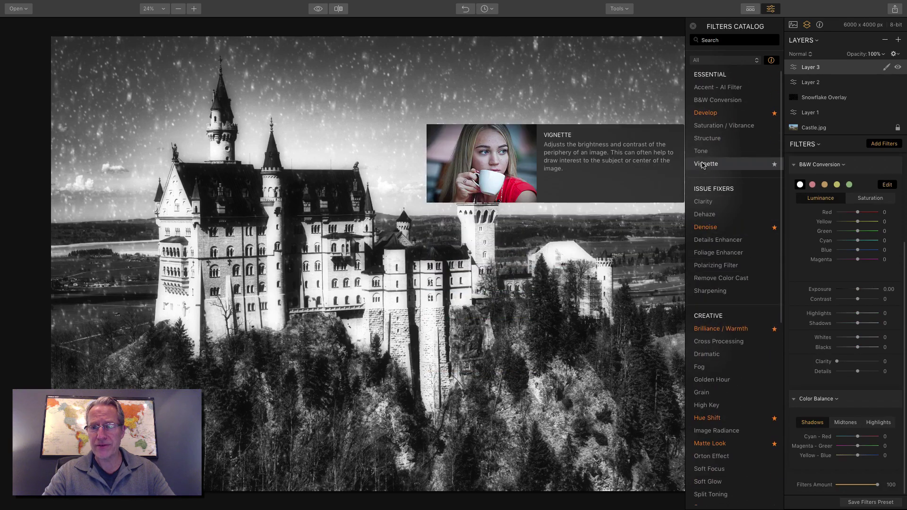
click(706, 164)
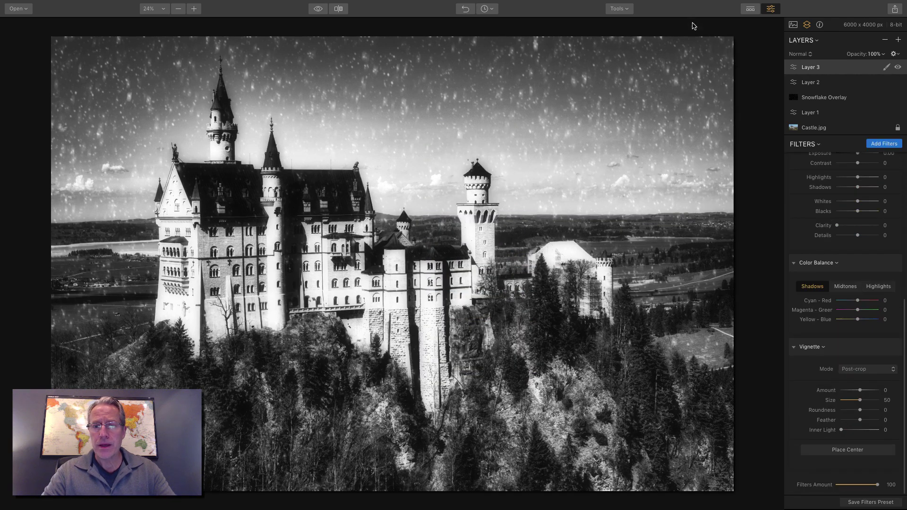
- Load the Faded yellow paint texture from the Texture pack 2 folder into the Texture Overlay, with Amount 20 and Zoom 11
scroll(830, 214, up, 10)
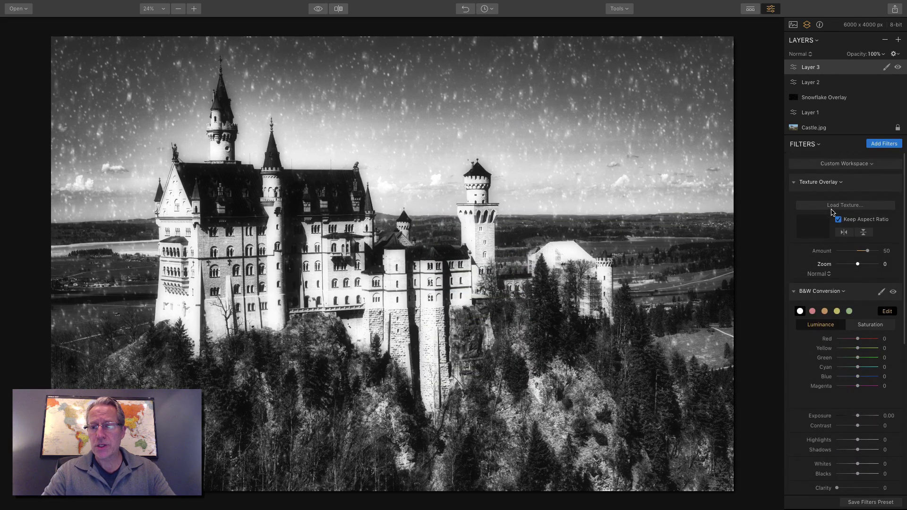
click(852, 202)
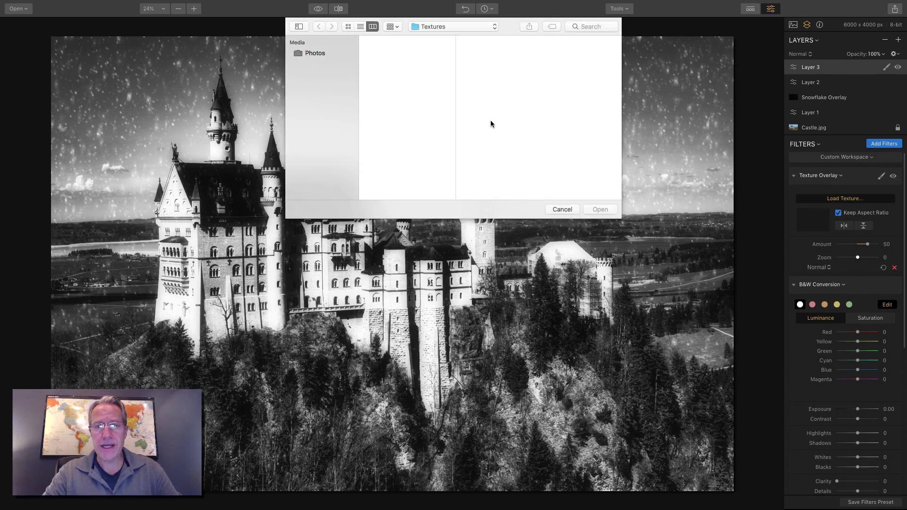
click(390, 66)
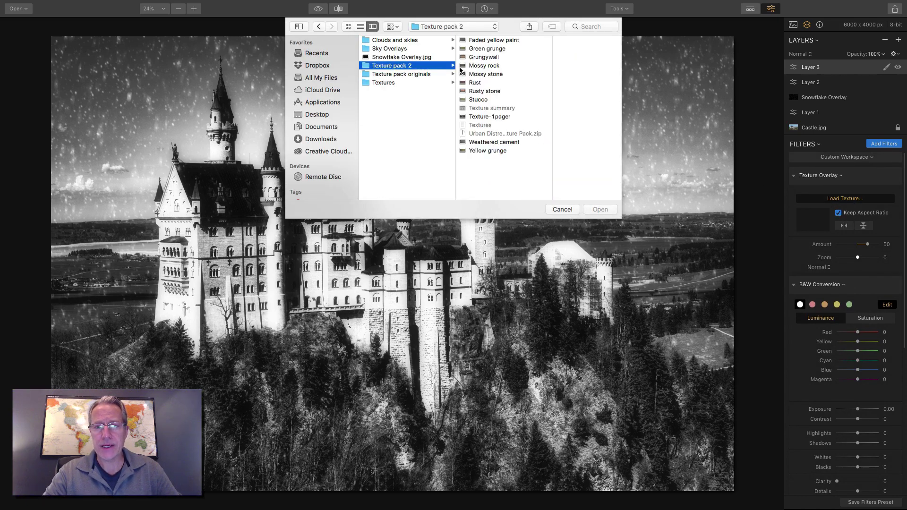
click(488, 40)
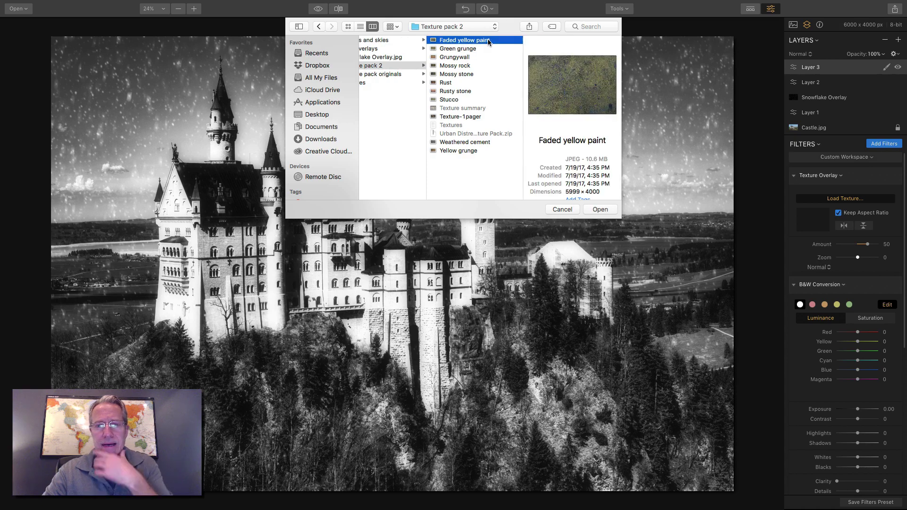
click(599, 209)
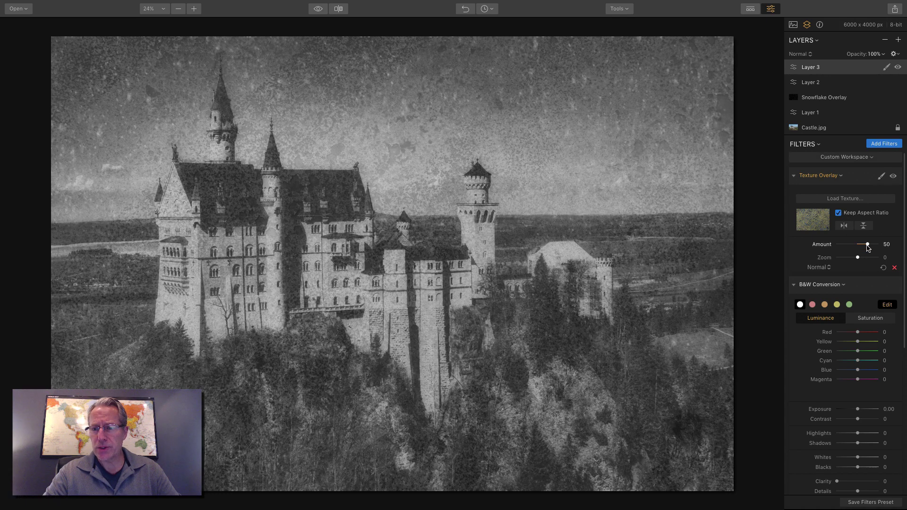
drag(868, 246, 862, 247)
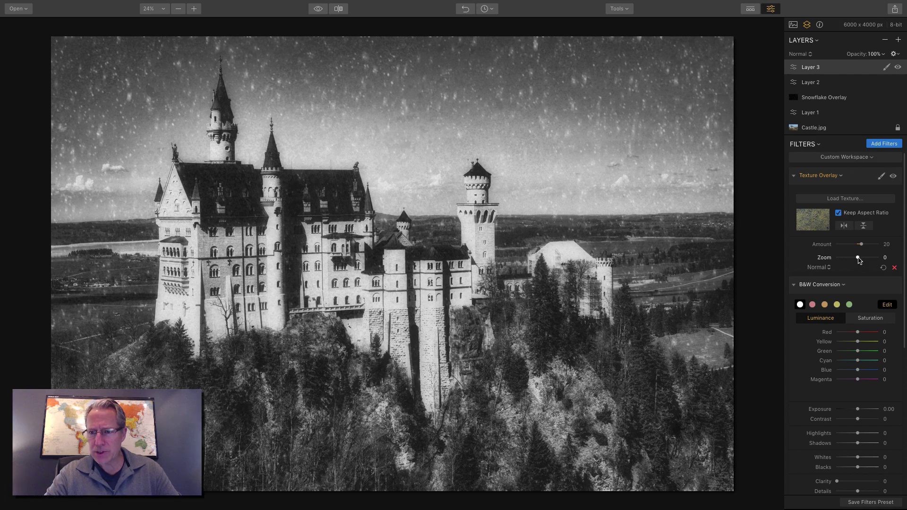
drag(858, 261, 862, 260)
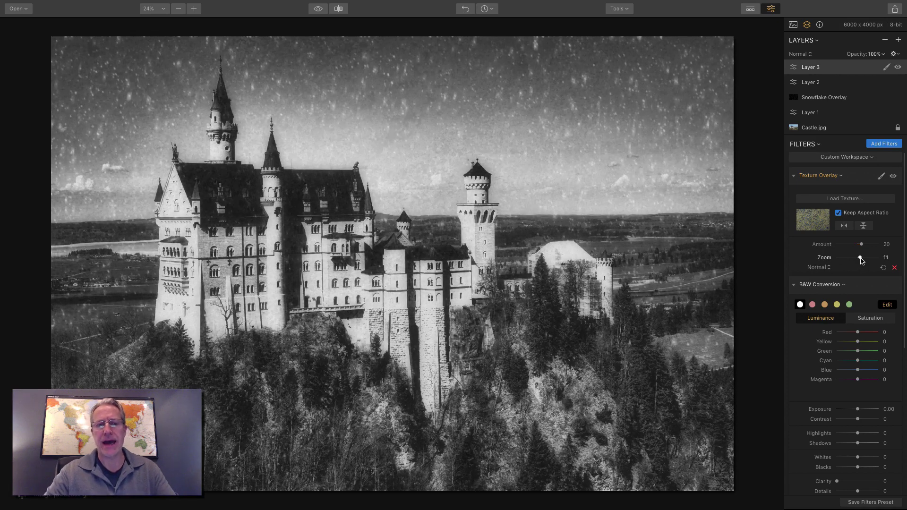
- Mask the Texture Overlay by erasing the texture from the castle's main buildings with a size 100 brush
click(880, 177)
click(843, 189)
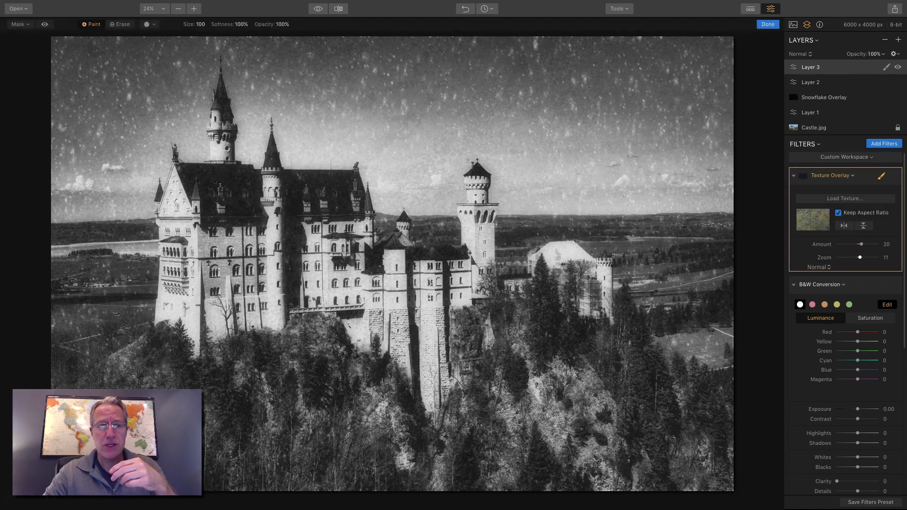
mouse_move(206, 190)
mouse_down()
mouse_move(282, 207)
mouse_move(228, 194)
mouse_move(342, 191)
mouse_move(282, 192)
mouse_move(350, 237)
mouse_move(182, 192)
mouse_move(185, 289)
mouse_move(211, 196)
mouse_move(219, 294)
mouse_move(228, 257)
mouse_move(254, 299)
mouse_move(271, 242)
mouse_move(282, 298)
mouse_move(301, 247)
mouse_move(348, 241)
mouse_move(344, 216)
mouse_move(350, 323)
mouse_move(345, 299)
mouse_move(376, 315)
mouse_move(384, 266)
mouse_move(441, 284)
mouse_move(382, 299)
mouse_move(421, 357)
mouse_move(428, 258)
mouse_move(449, 283)
mouse_move(339, 263)
mouse_move(349, 212)
mouse_move(319, 201)
mouse_move(211, 195)
mouse_up()
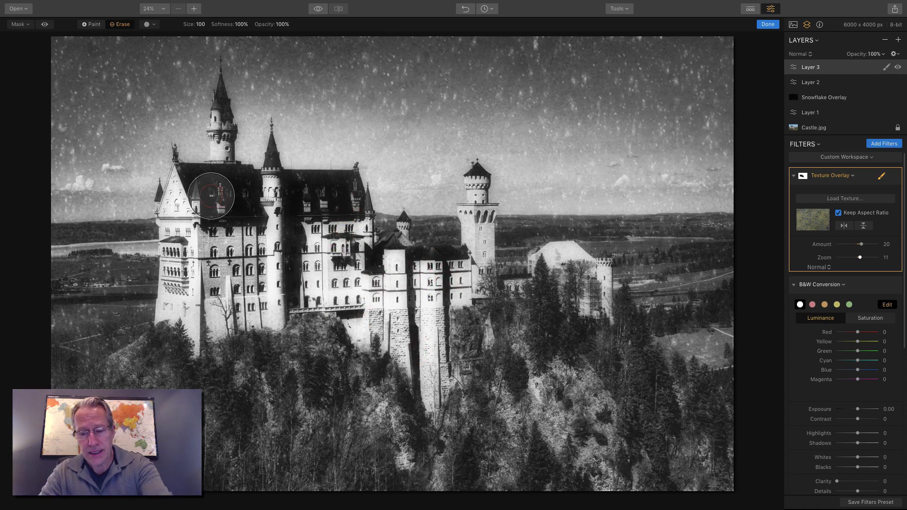
- Reduce the erasing brush to size 52 and remove the texture from the castle's towers and remaining walls
key(bracketleft)
key(bracketleft)
key(bracketleft)
key(bracketleft)
key(bracketleft)
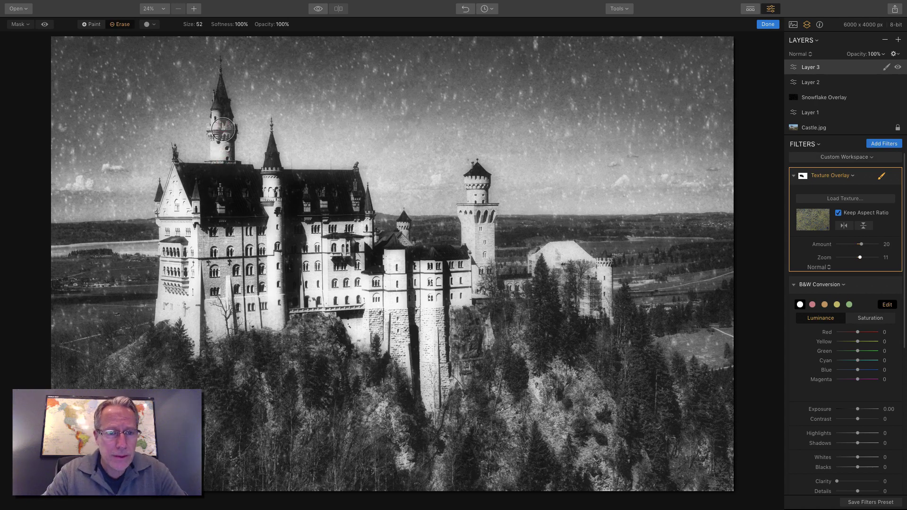
drag(223, 129, 222, 123)
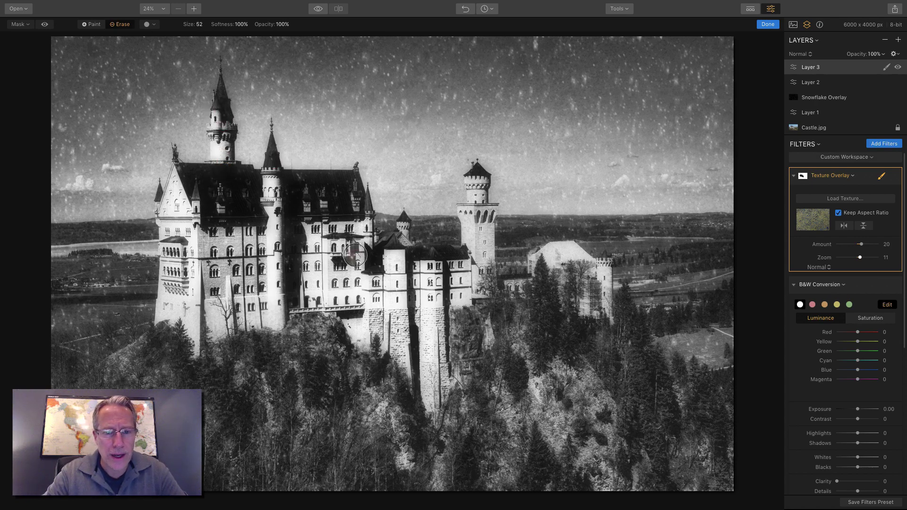
mouse_move(479, 263)
mouse_down()
mouse_move(476, 199)
mouse_move(476, 225)
mouse_up()
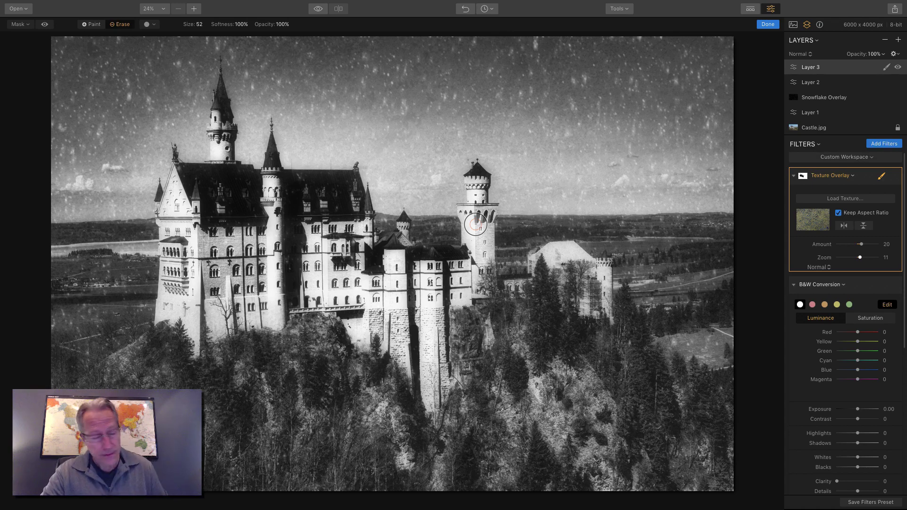
drag(476, 225, 471, 311)
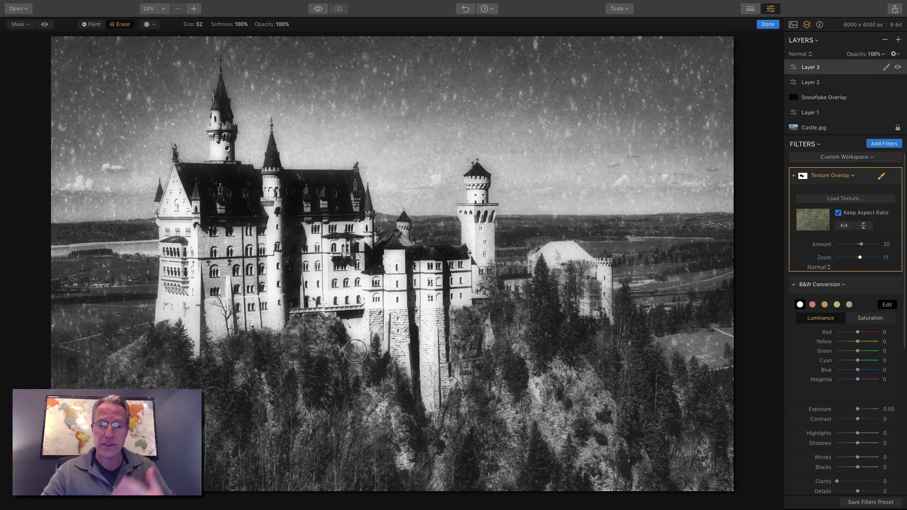
- Check the texture mask as a red overlay, erase the missed spots on the castle's facade and finish masking
click(45, 24)
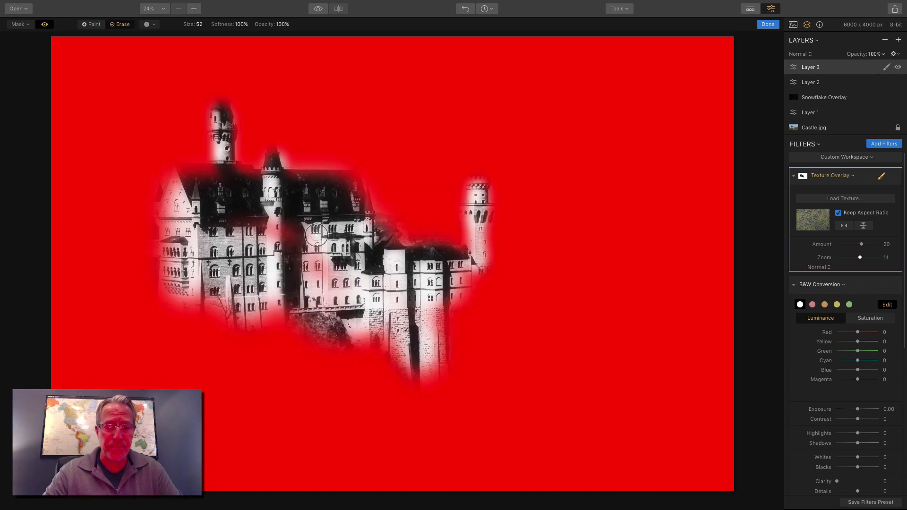
mouse_move(316, 234)
mouse_down()
mouse_move(271, 226)
mouse_move(326, 266)
mouse_move(234, 241)
mouse_move(238, 158)
mouse_move(175, 182)
mouse_move(167, 226)
mouse_up()
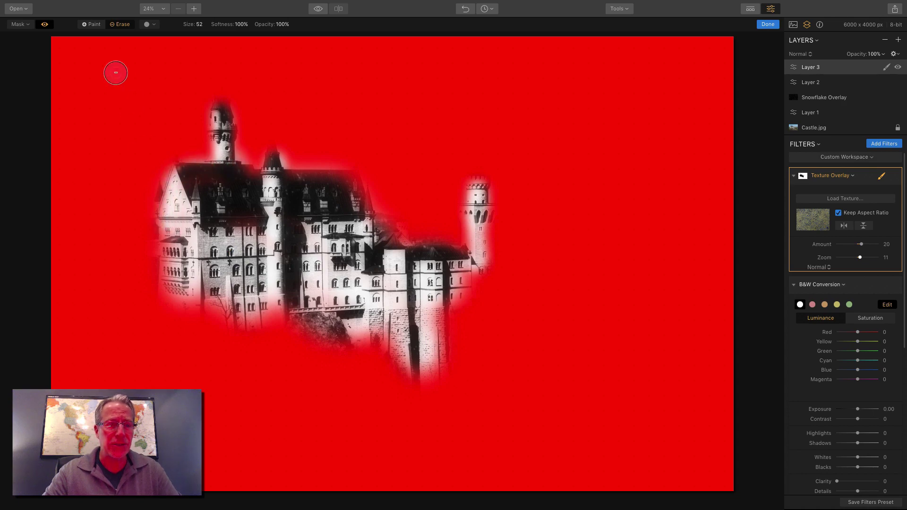
click(45, 24)
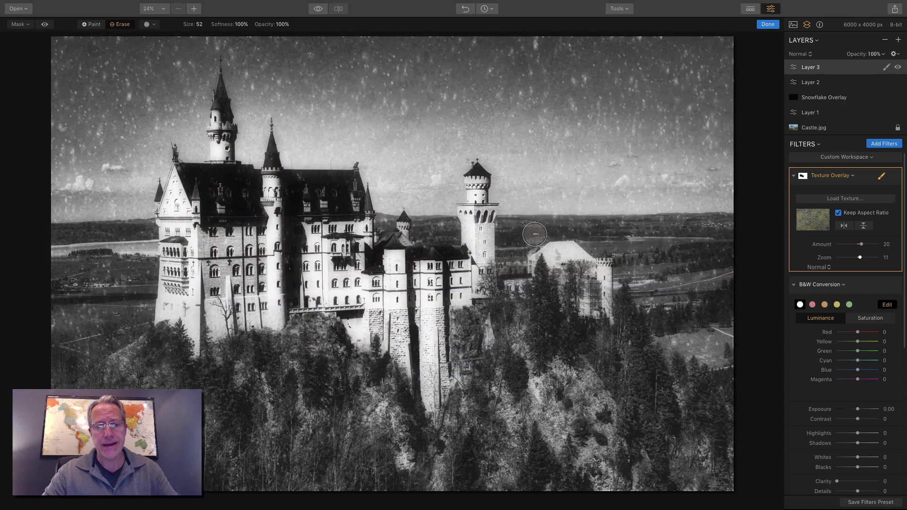
click(768, 24)
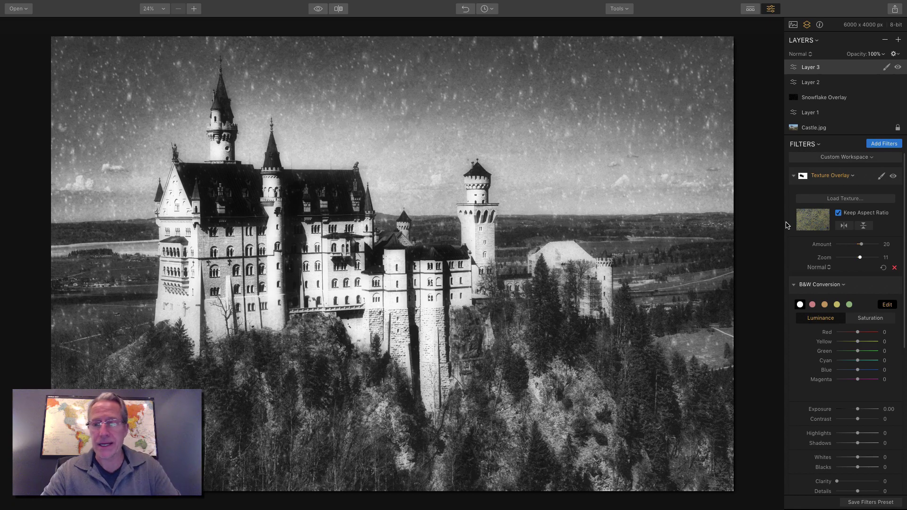
- Compare the photo with and without the texture, and set the Texture Overlay Amount to 19
click(893, 176)
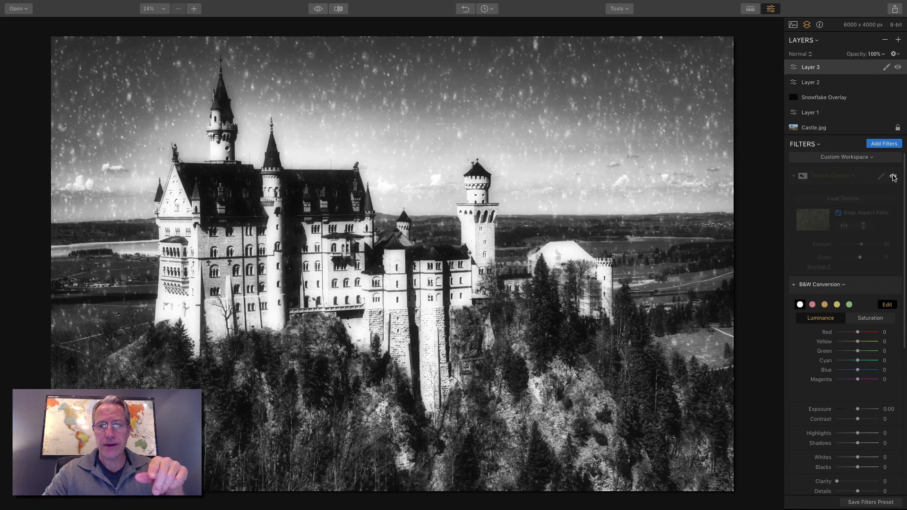
click(892, 177)
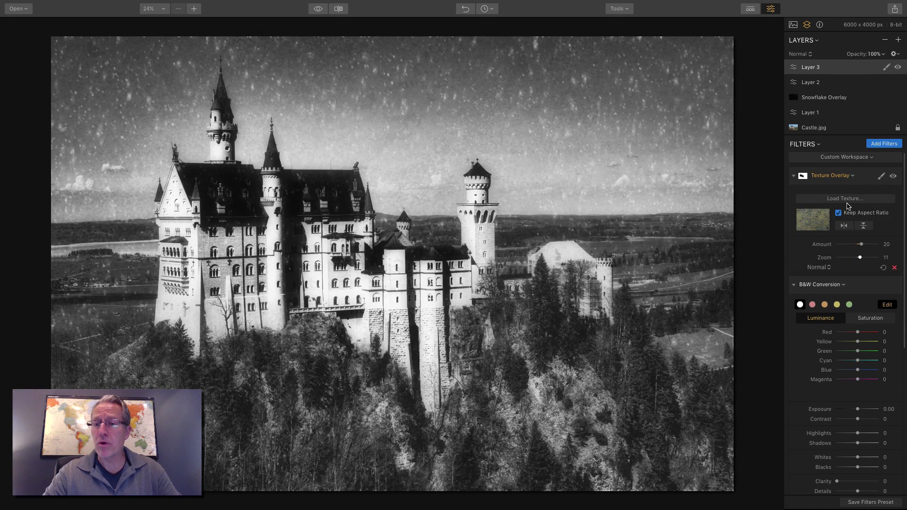
drag(862, 245, 861, 244)
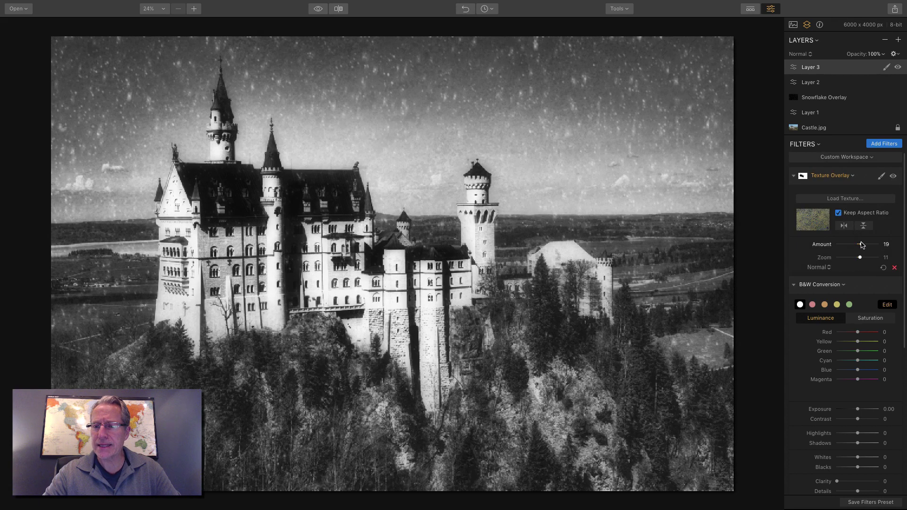
- Set the B&W Conversion Contrast to 32
scroll(844, 365, down, 5)
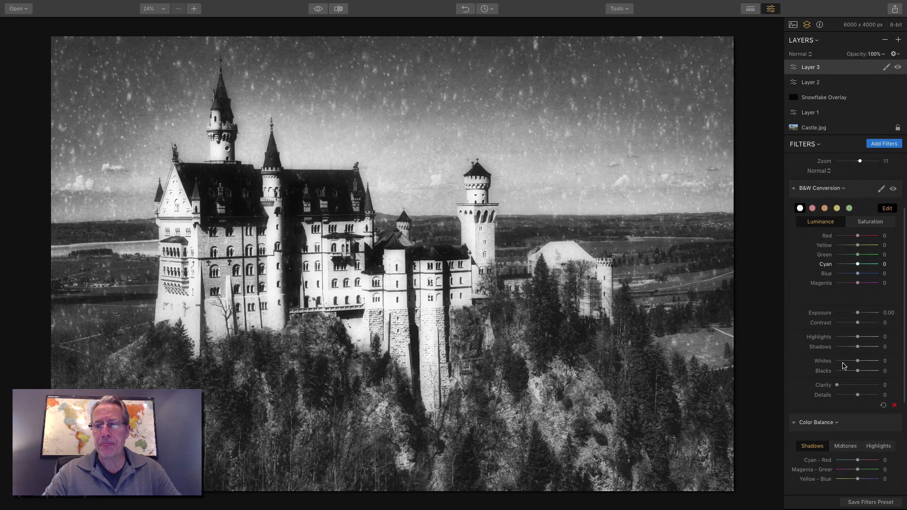
scroll(844, 365, up, 2)
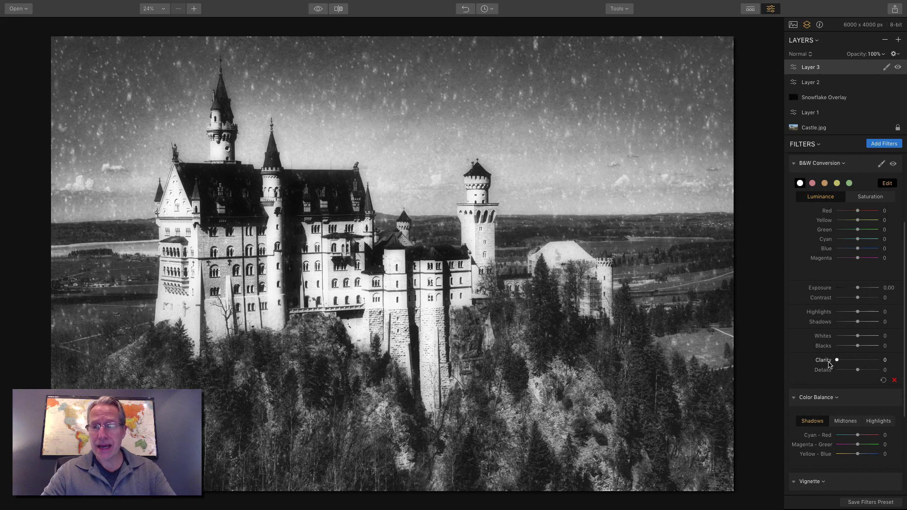
drag(857, 297, 862, 298)
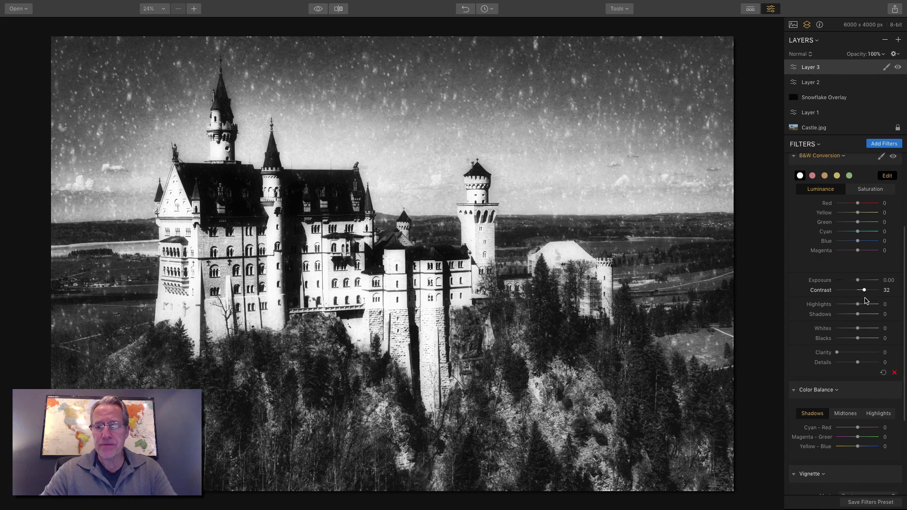
- In Color Balance, set the midtones Cyan-Red to -7, and the highlights Cyan-Red to -10 and Yellow-Blue to 13
scroll(855, 317, down, 5)
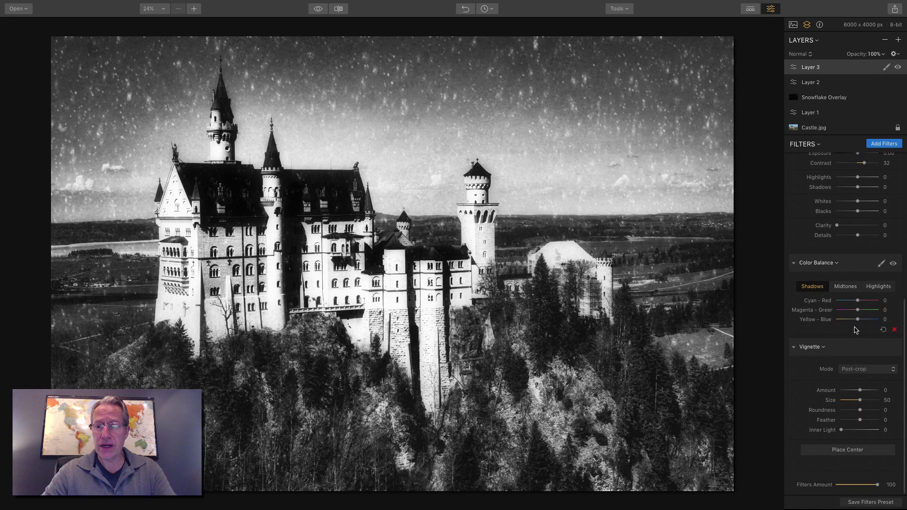
click(846, 286)
drag(857, 301, 856, 300)
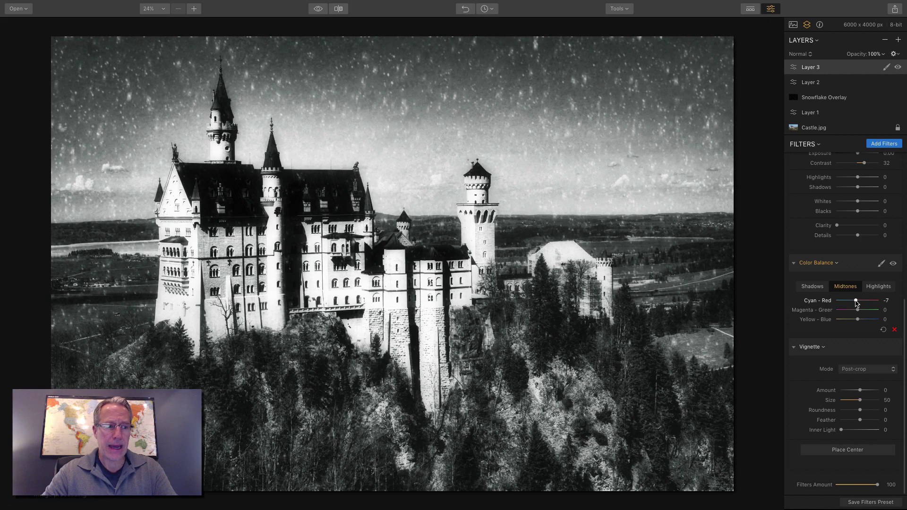
click(878, 287)
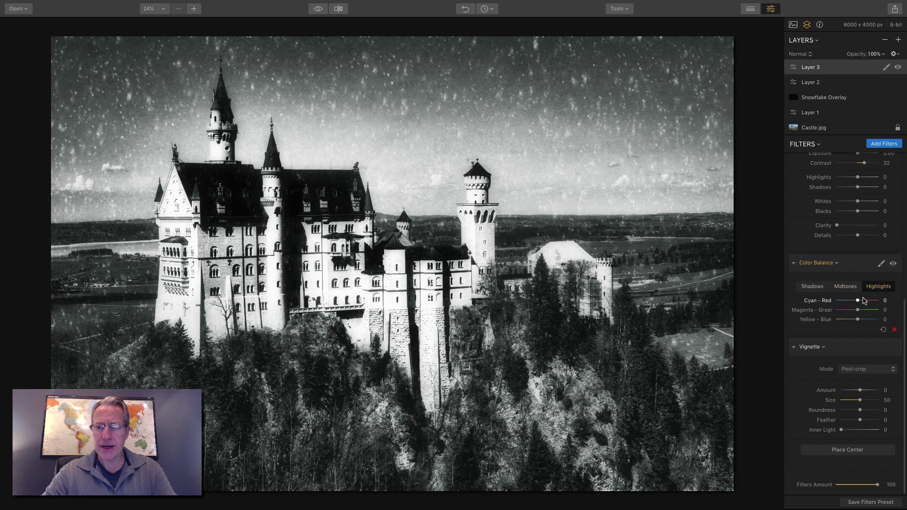
drag(858, 302, 859, 319)
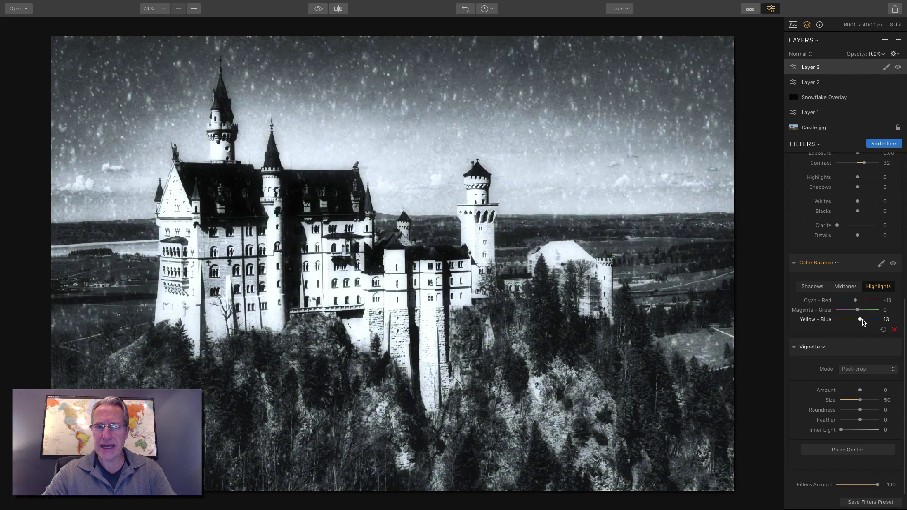
- Set the Blue saturation of the B&W Conversion filter to 46
scroll(858, 298, up, 2)
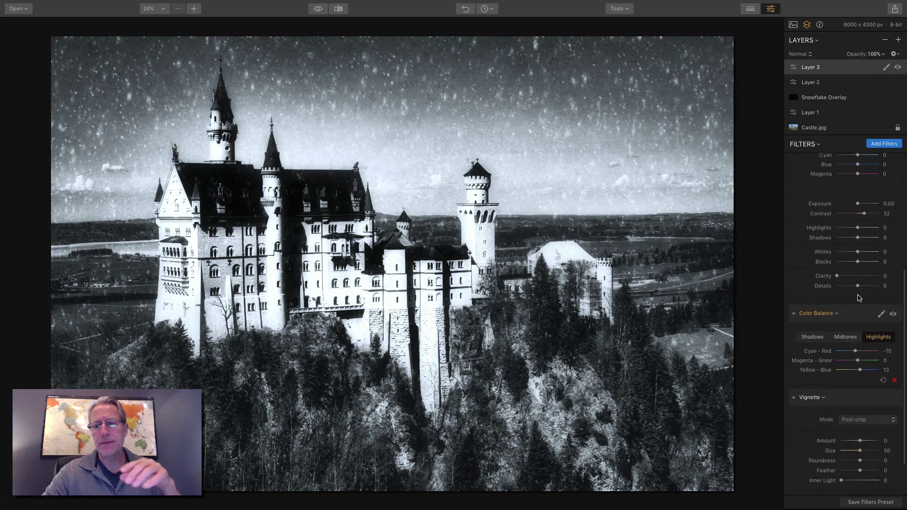
scroll(858, 298, up, 7)
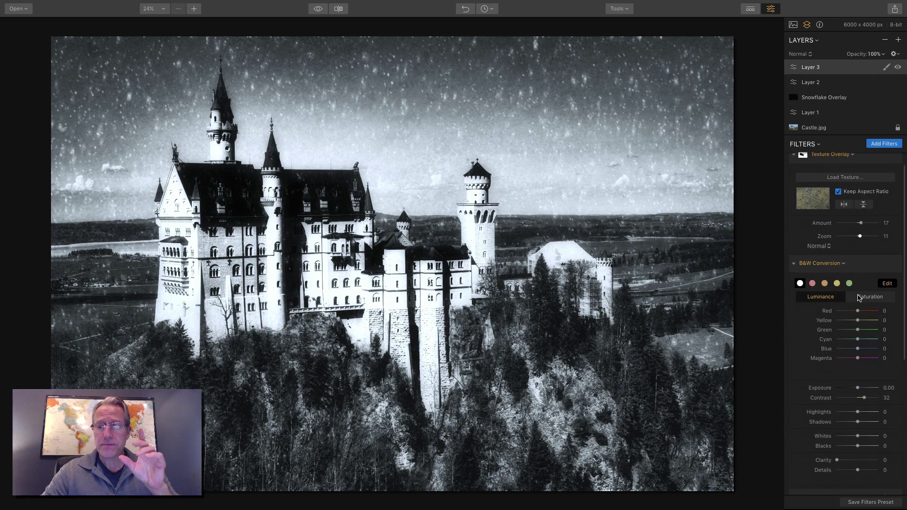
scroll(859, 298, down, 2)
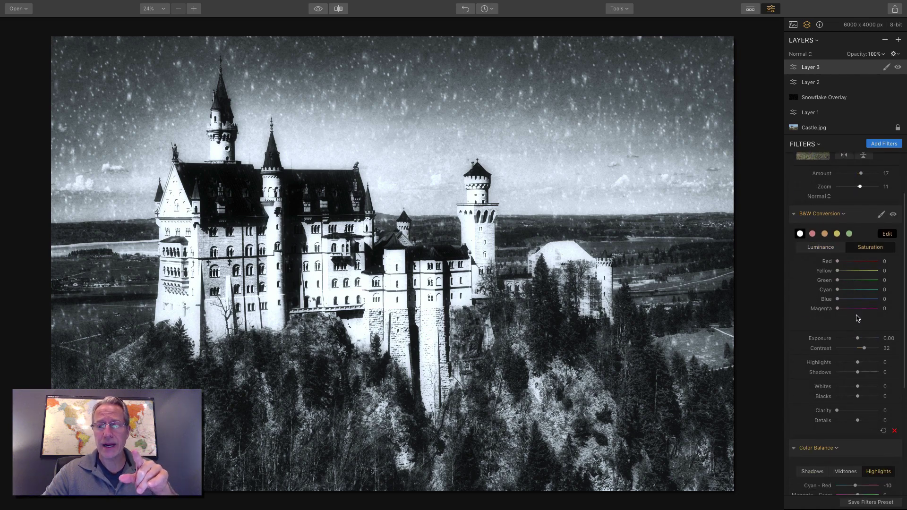
scroll(858, 319, down, 1)
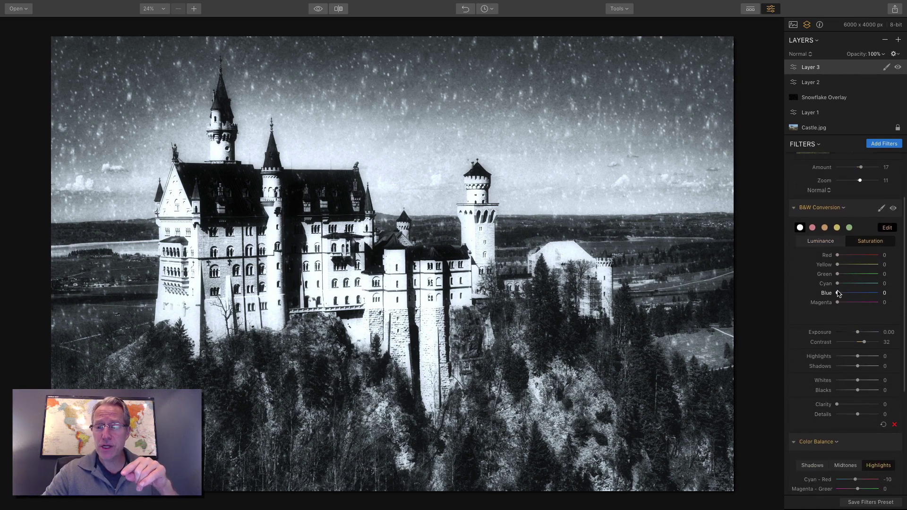
drag(837, 295, 847, 294)
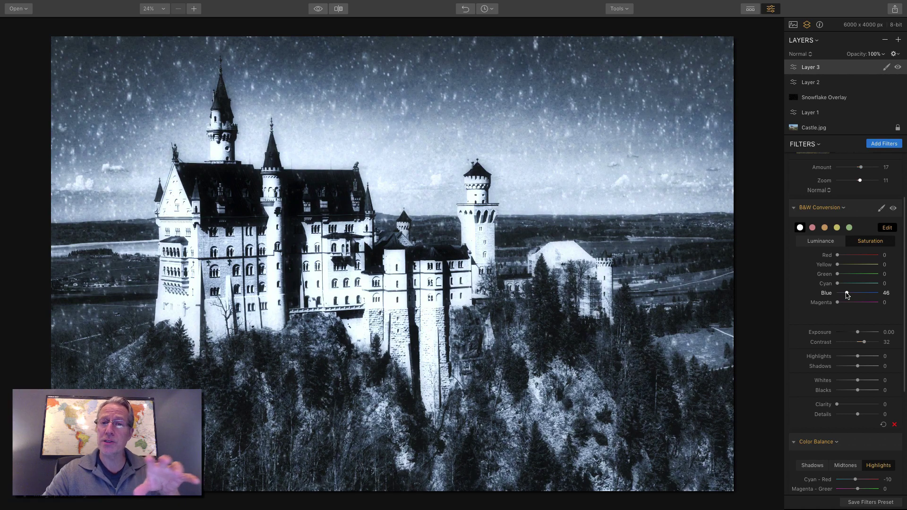
- Darken the photo's edges with the Vignette filter, using Amount -65 and Size 24
scroll(849, 311, down, 5)
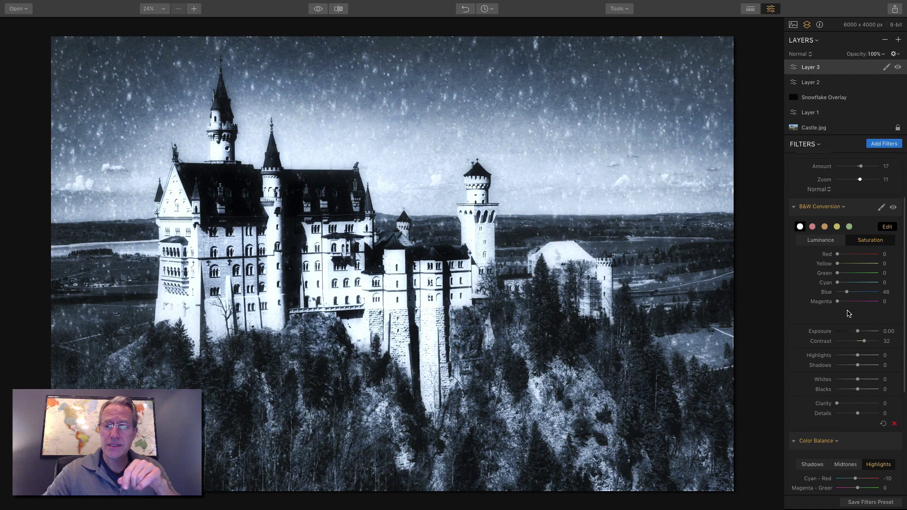
scroll(848, 313, down, 1)
scroll(848, 313, down, 4)
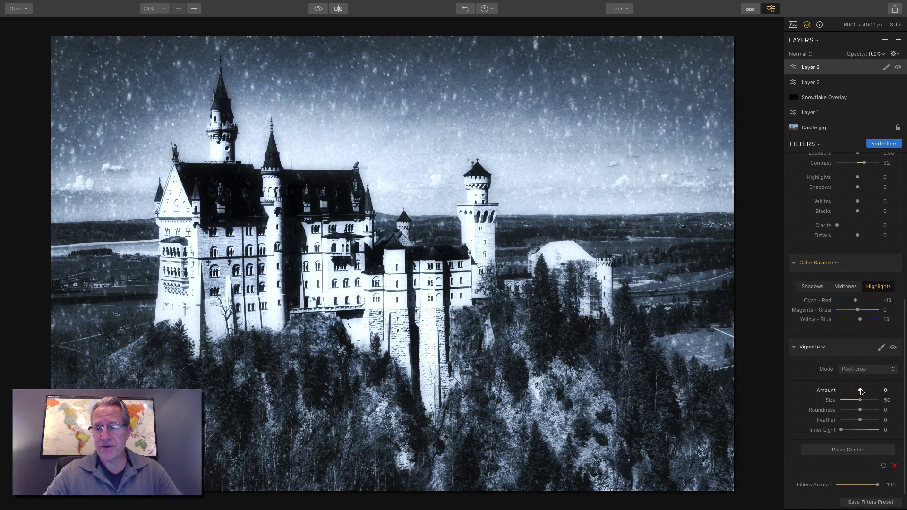
mouse_move(859, 391)
mouse_down()
mouse_move(850, 390)
mouse_move(852, 400)
mouse_move(848, 393)
mouse_up()
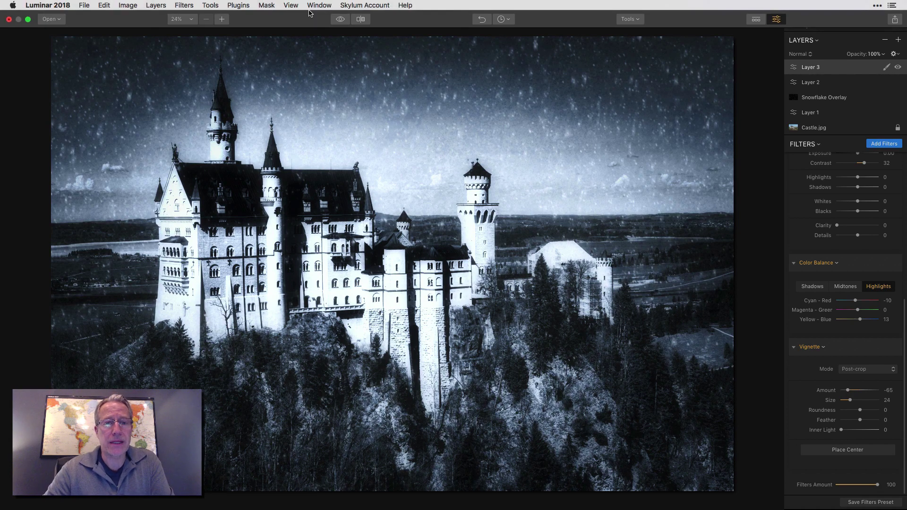
- Compare the edited photo with the original in full view and in a split before-and-after view
click(318, 9)
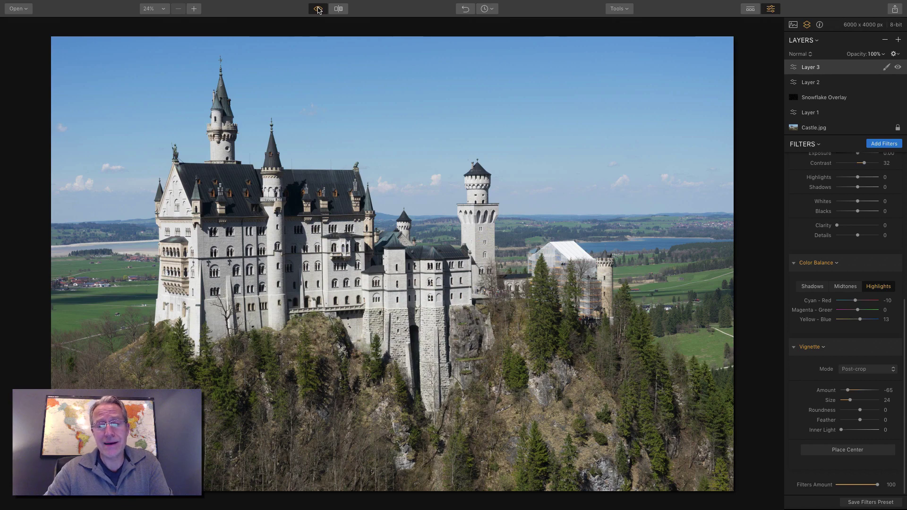
click(317, 8)
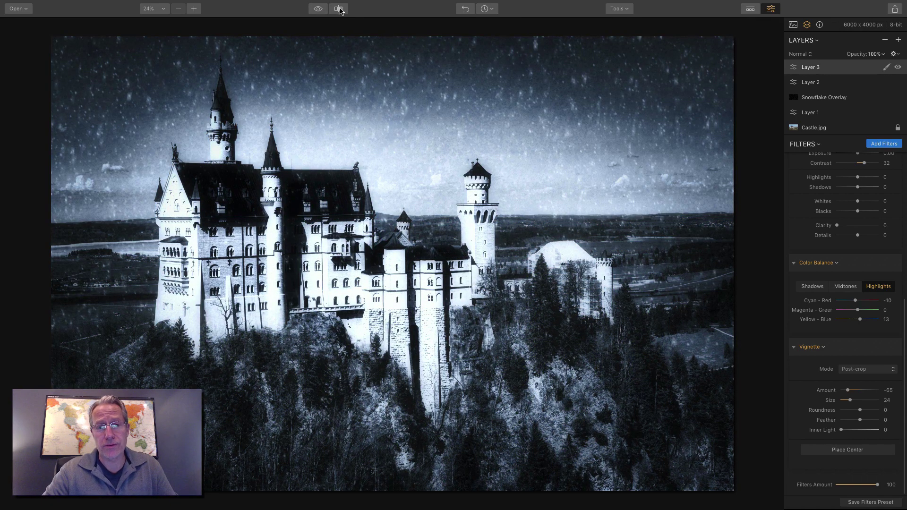
click(338, 9)
drag(393, 100, 306, 76)
click(339, 8)
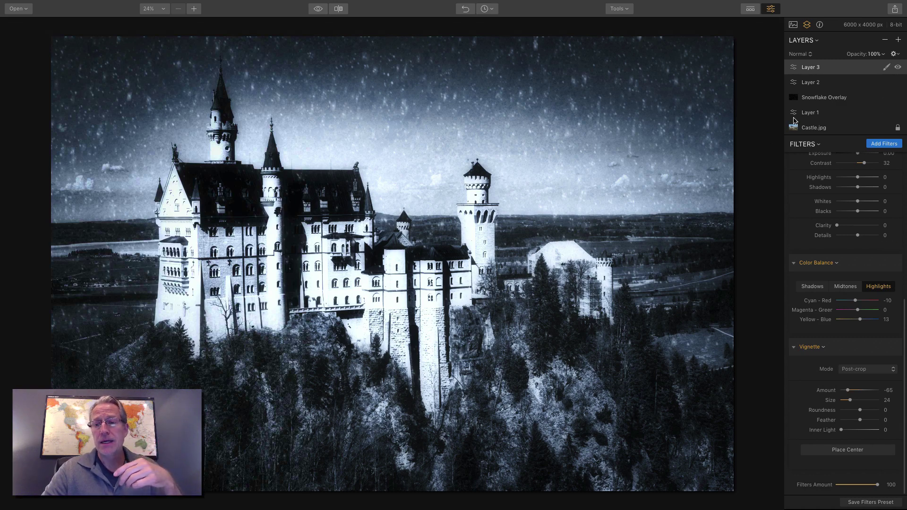
- Compare the photo with and without the B&W Conversion filter, leaving the filter switched on
scroll(823, 213, up, 10)
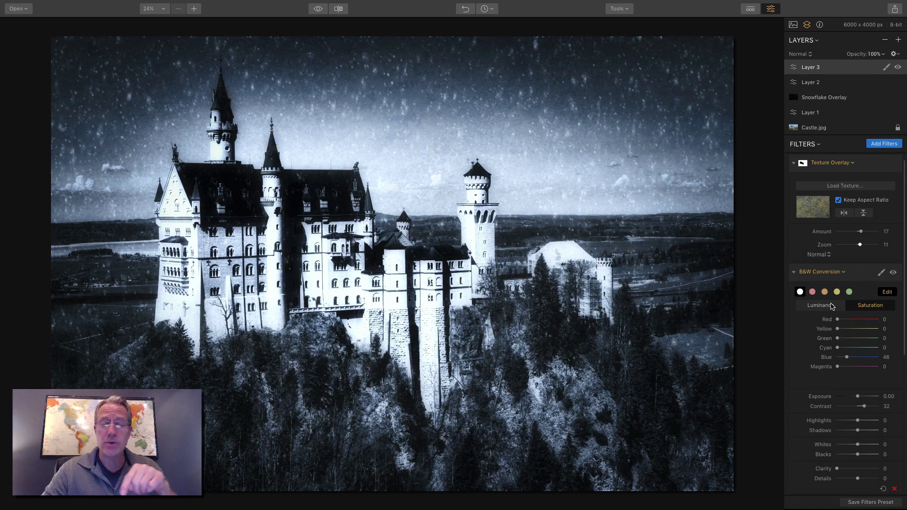
click(893, 273)
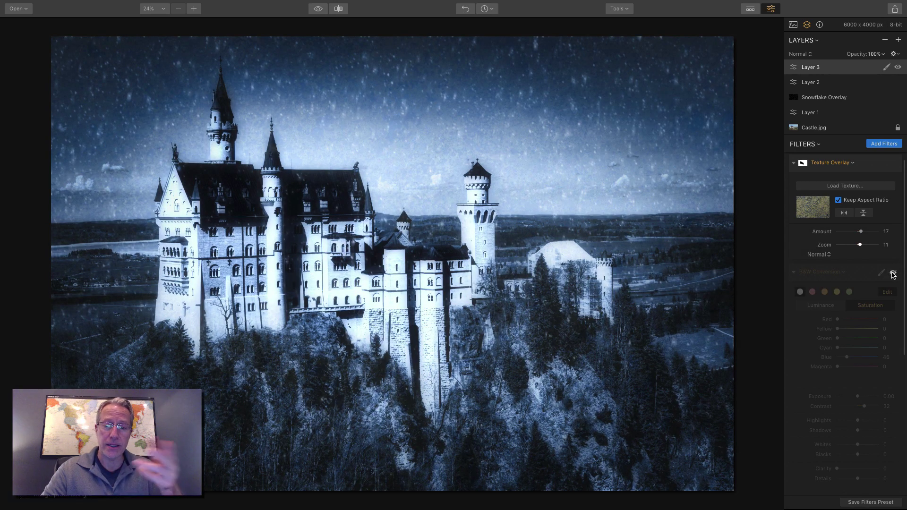
click(892, 273)
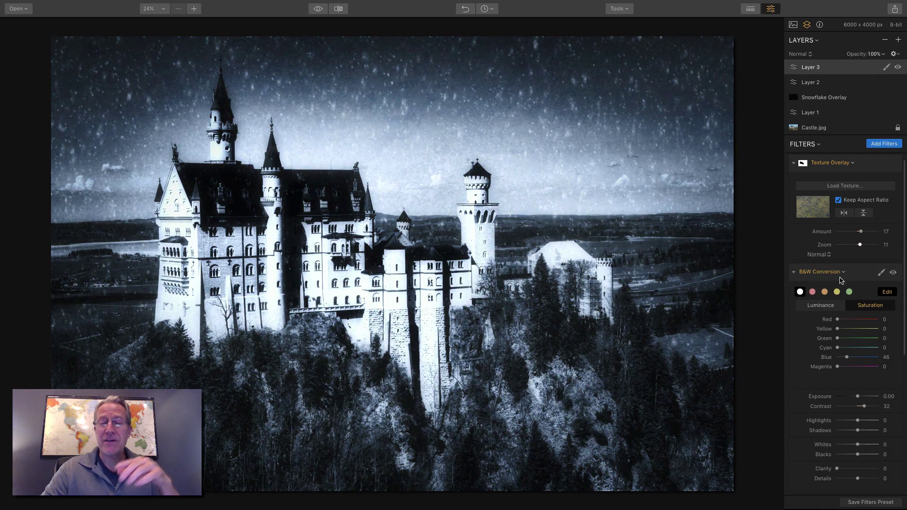